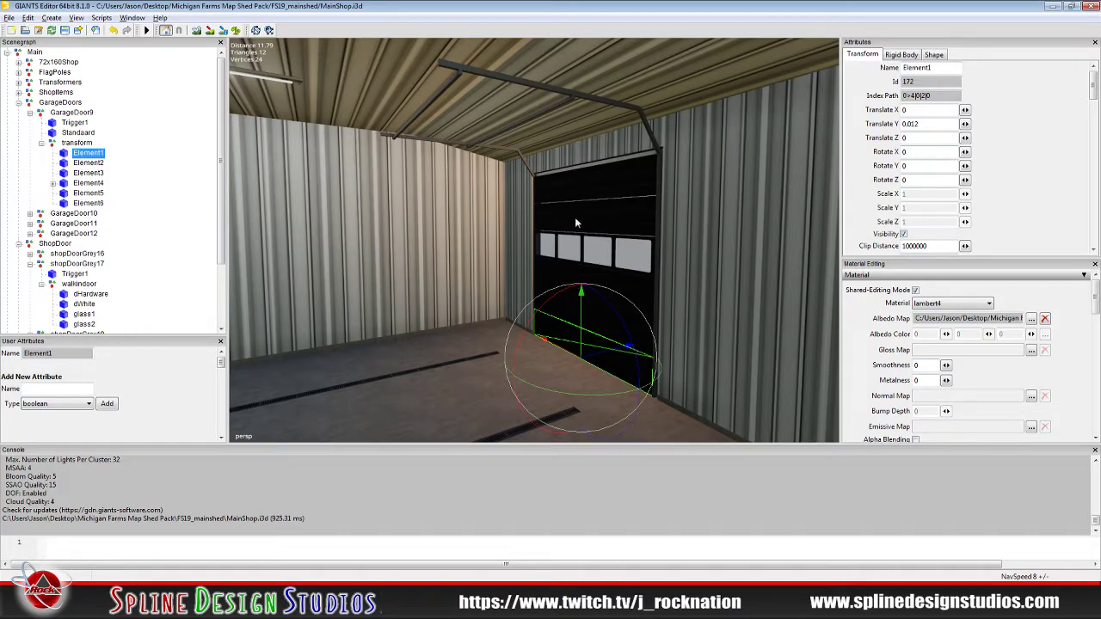
- Switch to Notepad++ and examine the Garage Door 9 keyframe times, translations and rotations for segments 1 to 6 in MainShop.xml
click(265, 600)
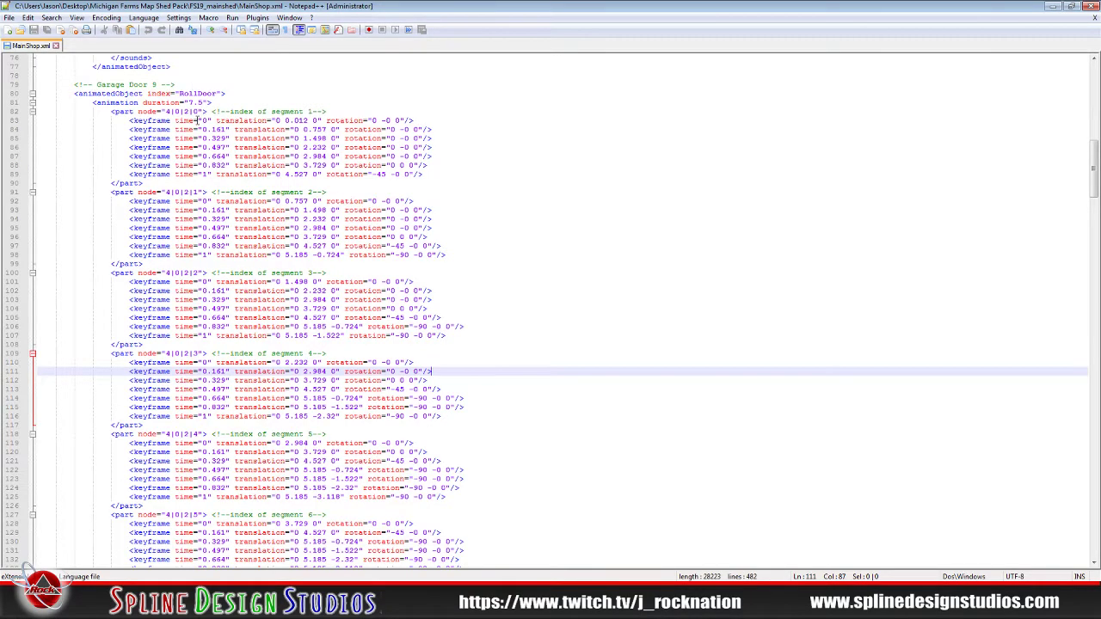
scroll(220, 467, down, 4)
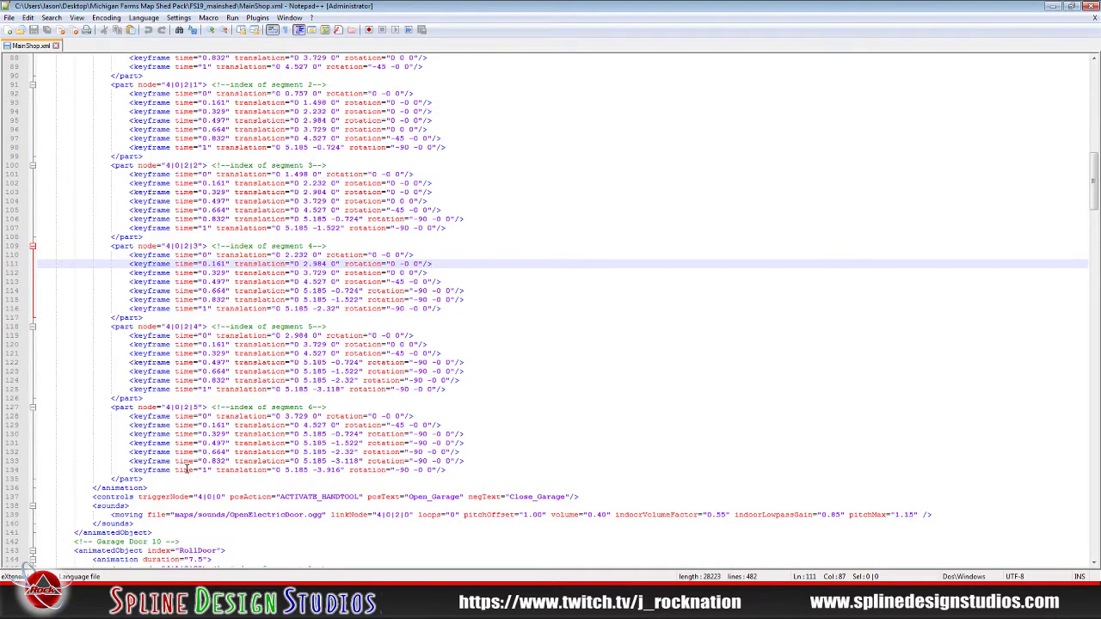
scroll(292, 295, up, 5)
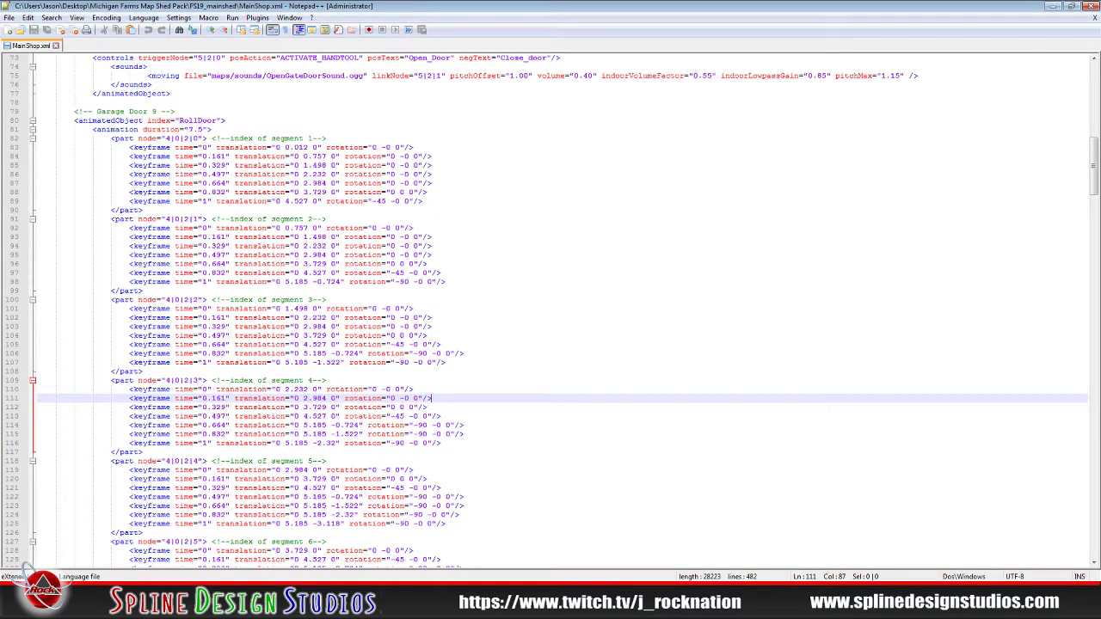
key(alt+Tab)
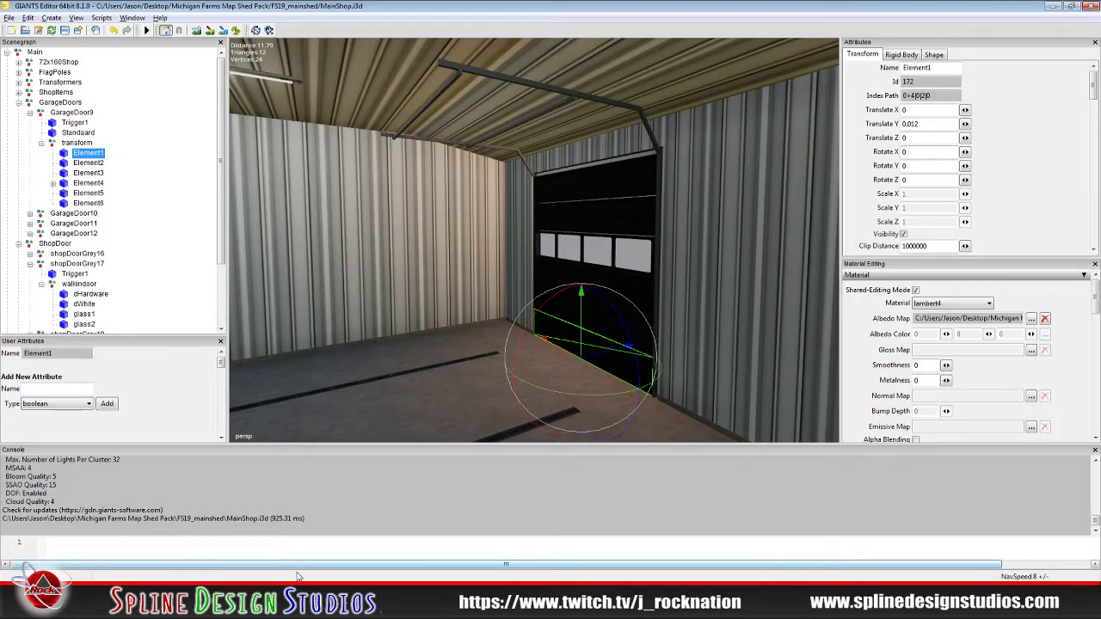
click(299, 601)
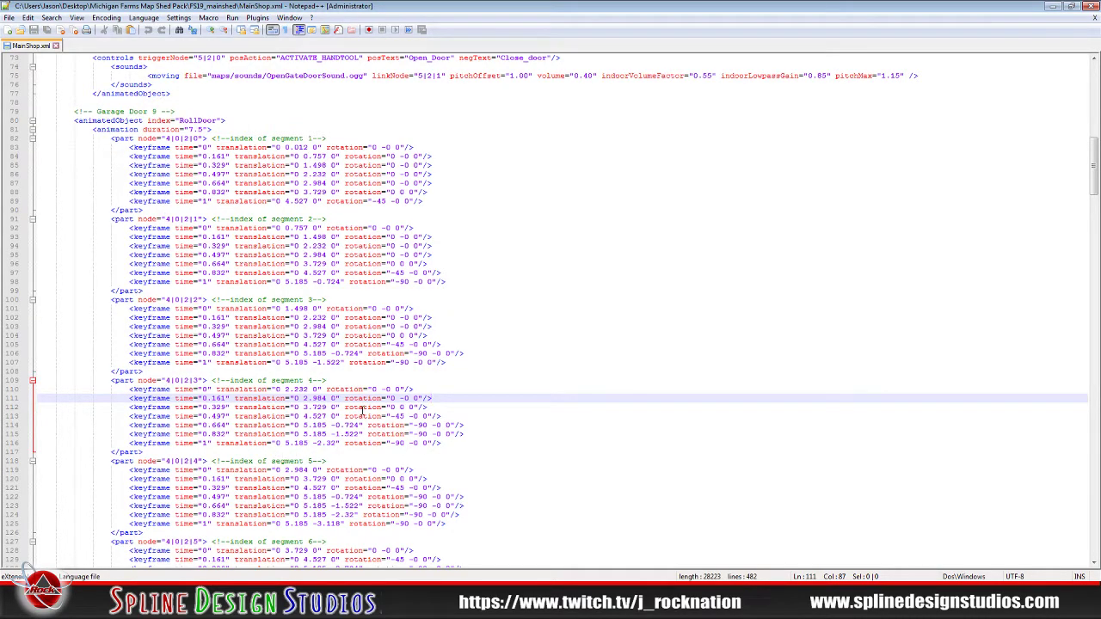
scroll(346, 398, down, 1)
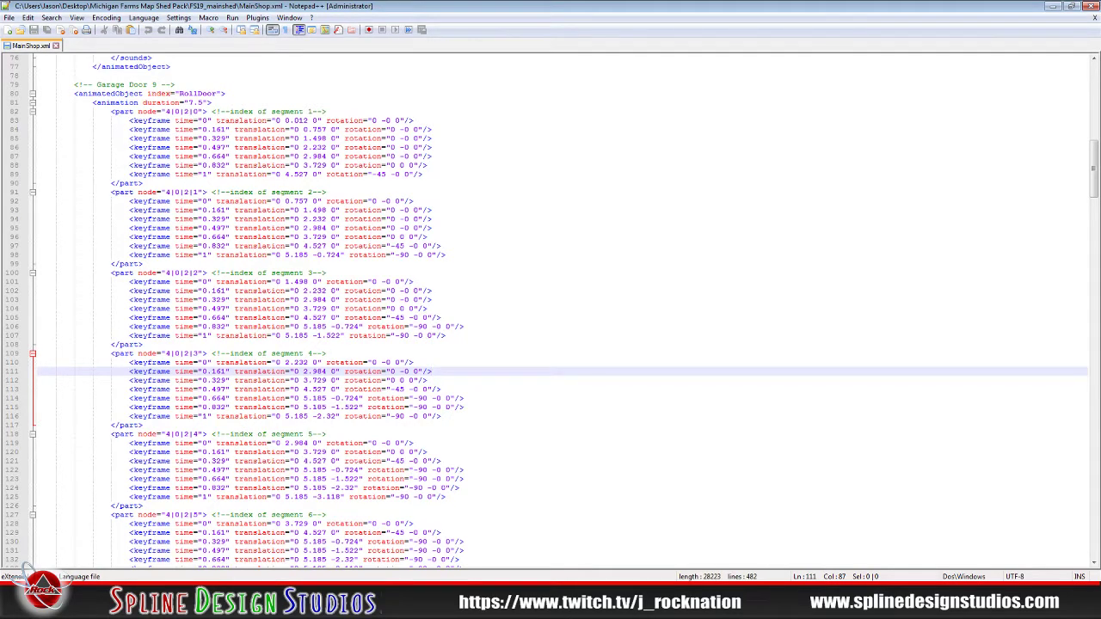
- Switch back to GIANTS Editor and raise GarageDoor9's Element1 freehand to a Translate Y of about 0.696
key(alt+Tab)
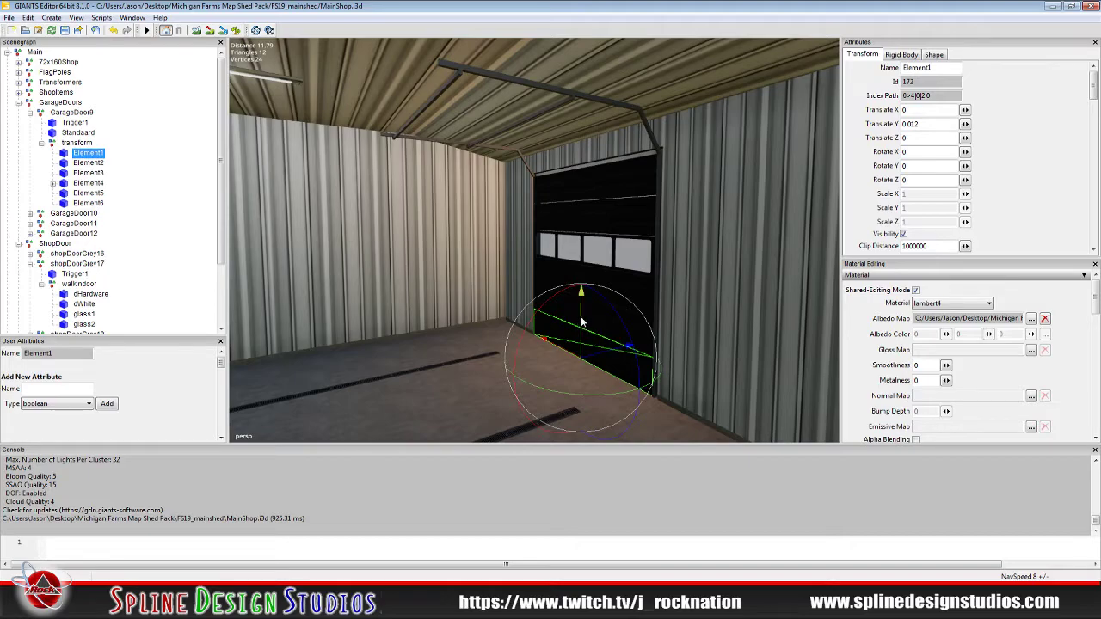
drag(582, 322, 581, 297)
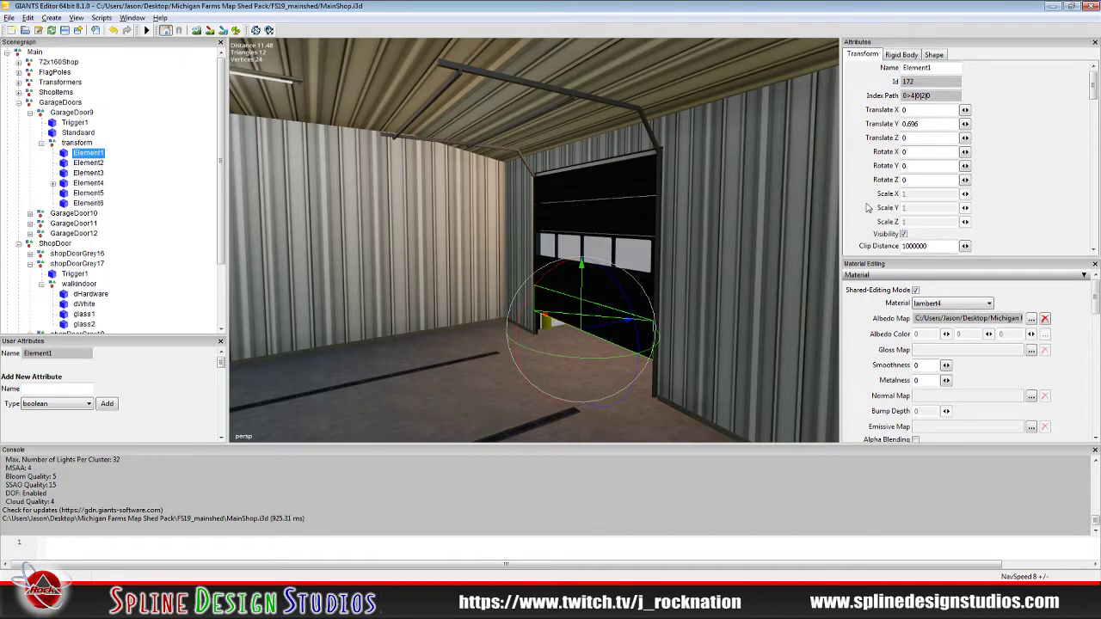
- Copy segment 1's final keyframe height, 4.527, from MainShop.xml in Notepad++ and paste it into Element1's Translate Y in GIANTS Editor
click(360, 602)
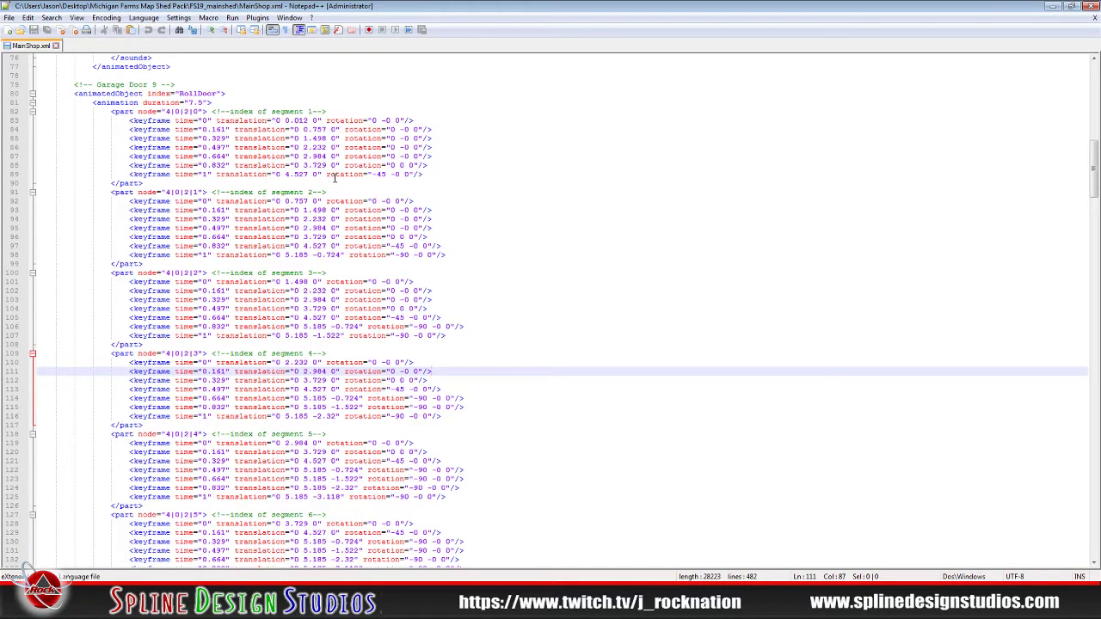
drag(286, 175, 308, 176)
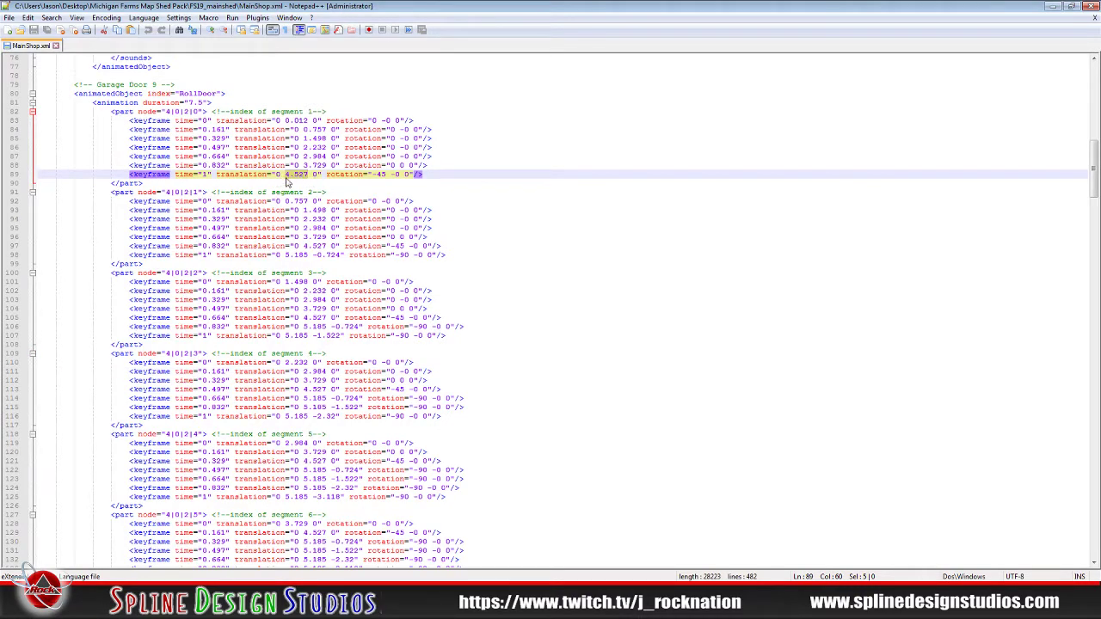
right_click(297, 177)
click(327, 193)
key(alt+Tab)
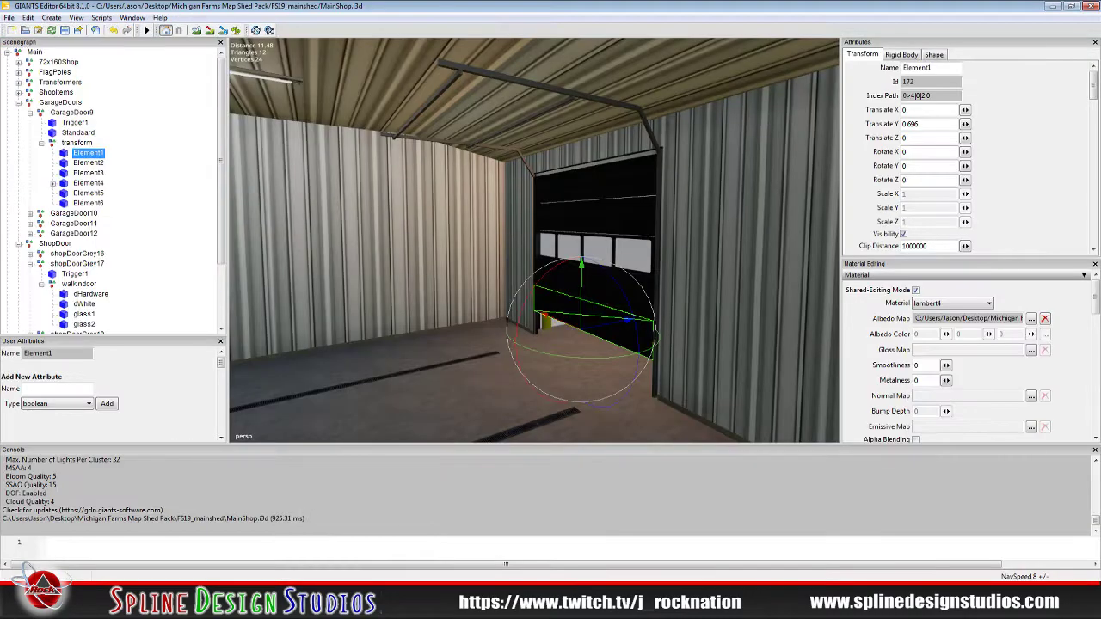
double_click(909, 124)
right_click(909, 124)
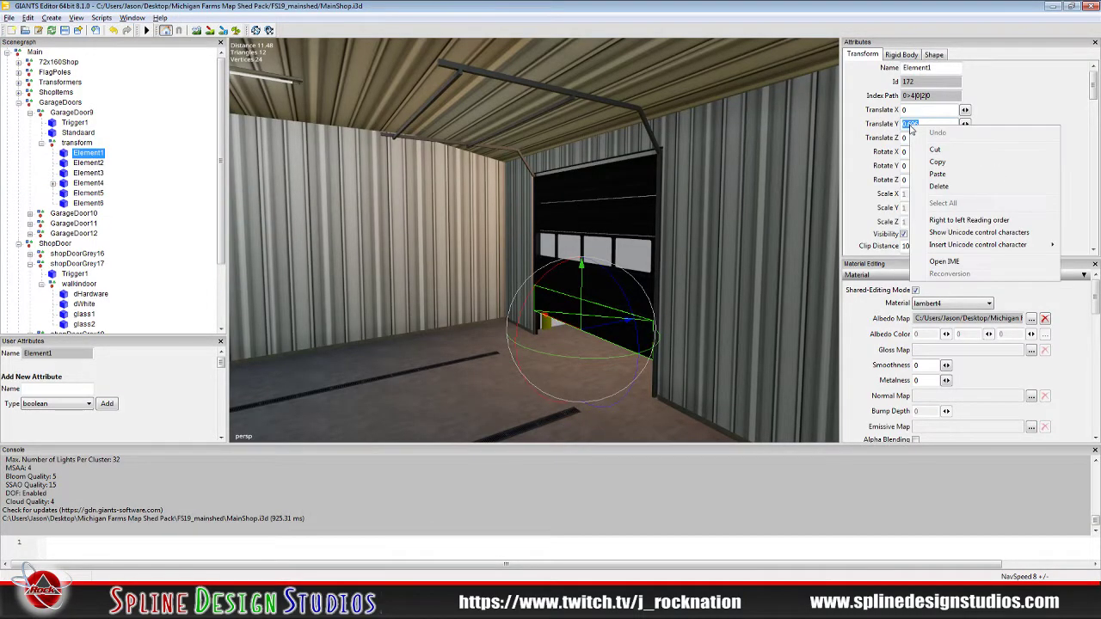
click(955, 174)
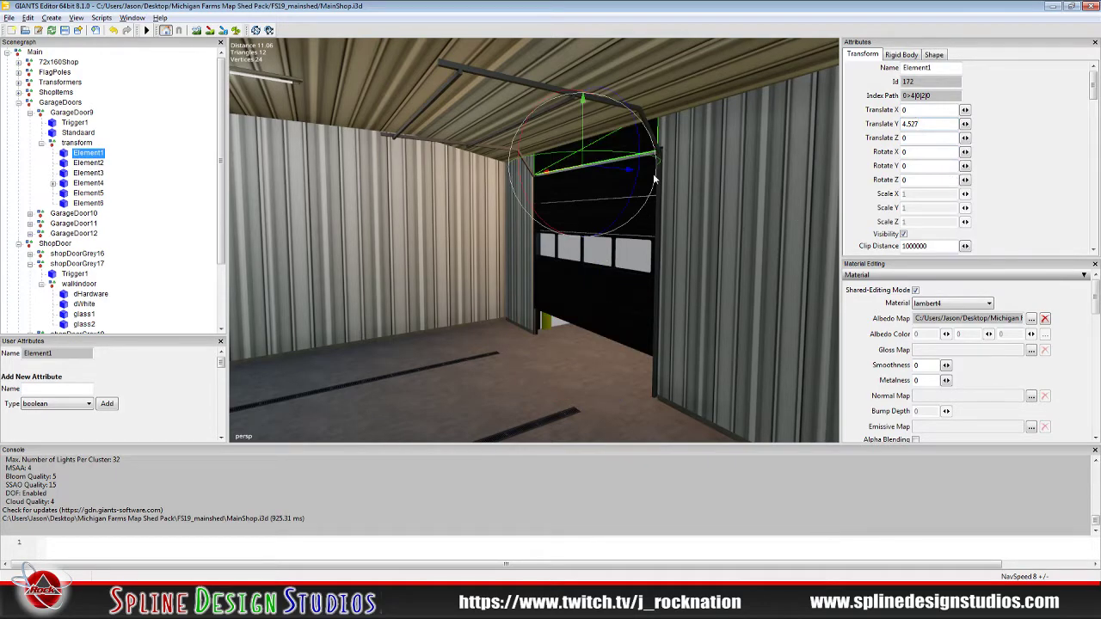
- Set Element1's Rotate X to -45 and compare the panel's pose with segment 1's final keyframe in MainShop.xml
click(925, 151)
text(-45)
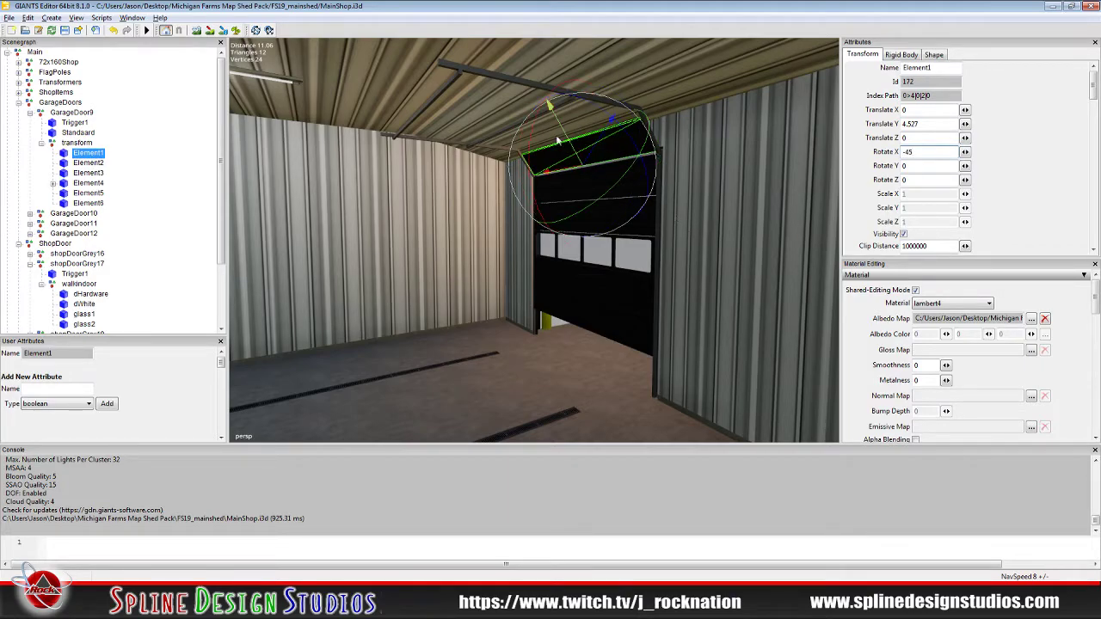
key(alt+Tab)
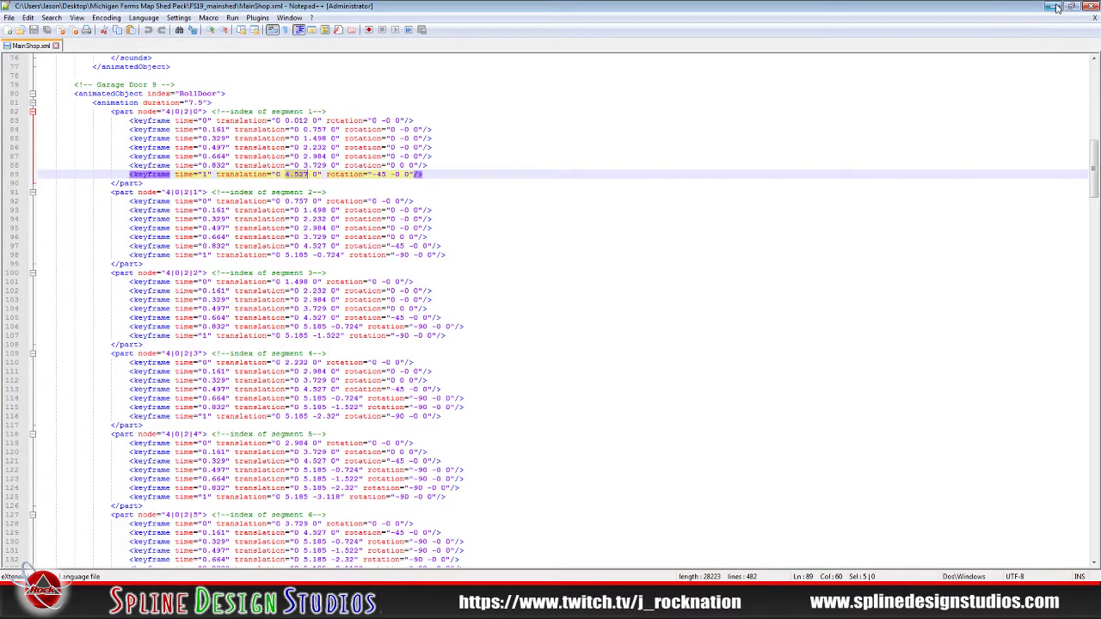
key(alt+Tab)
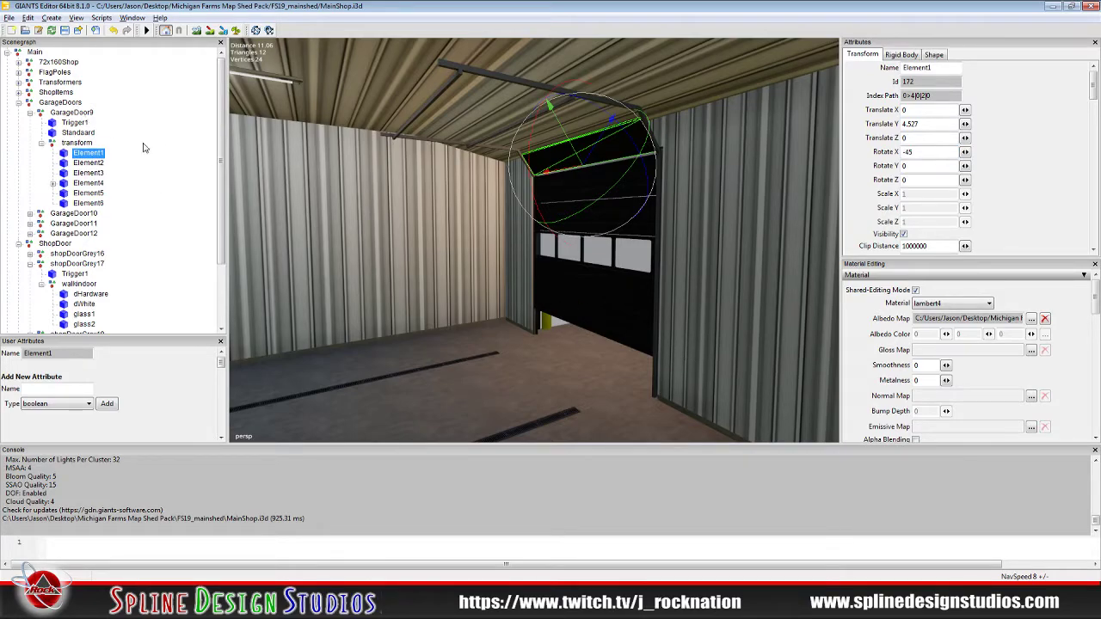
- Inspect GarageDoor9's index and onCreate user attributes and compare them with the Garage Door 9 animatedObject entry in MainShop.xml
click(90, 114)
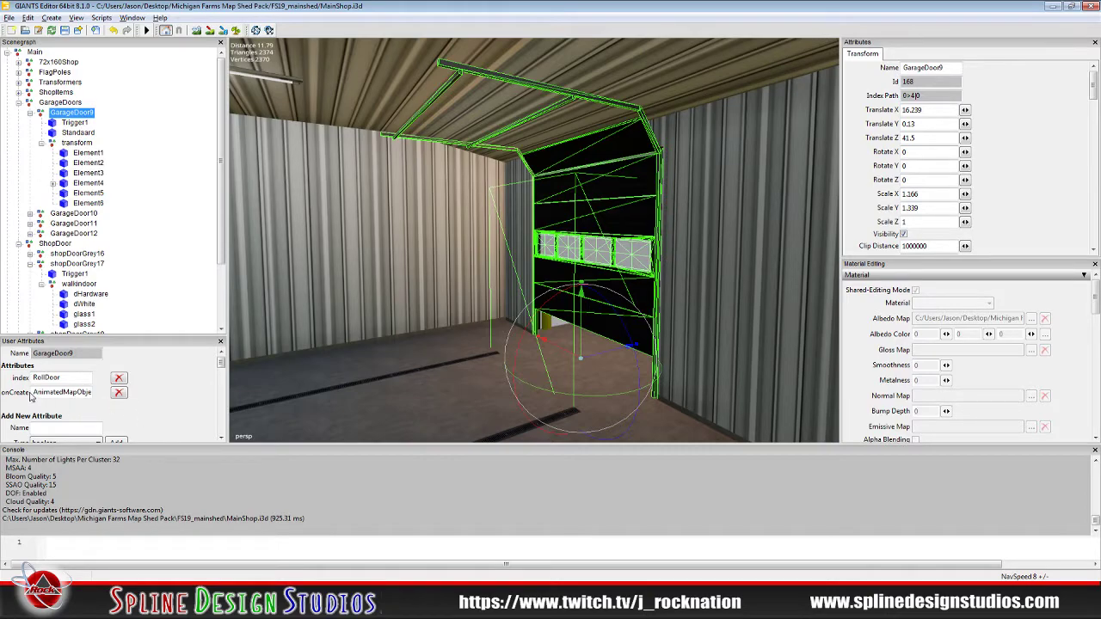
drag(35, 392, 104, 393)
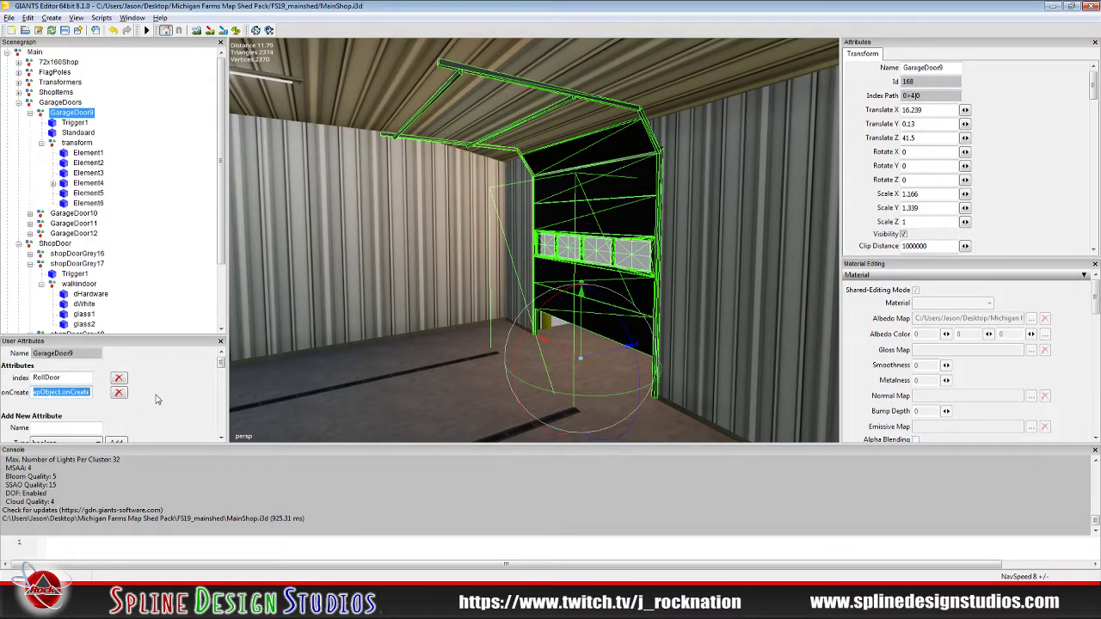
click(153, 237)
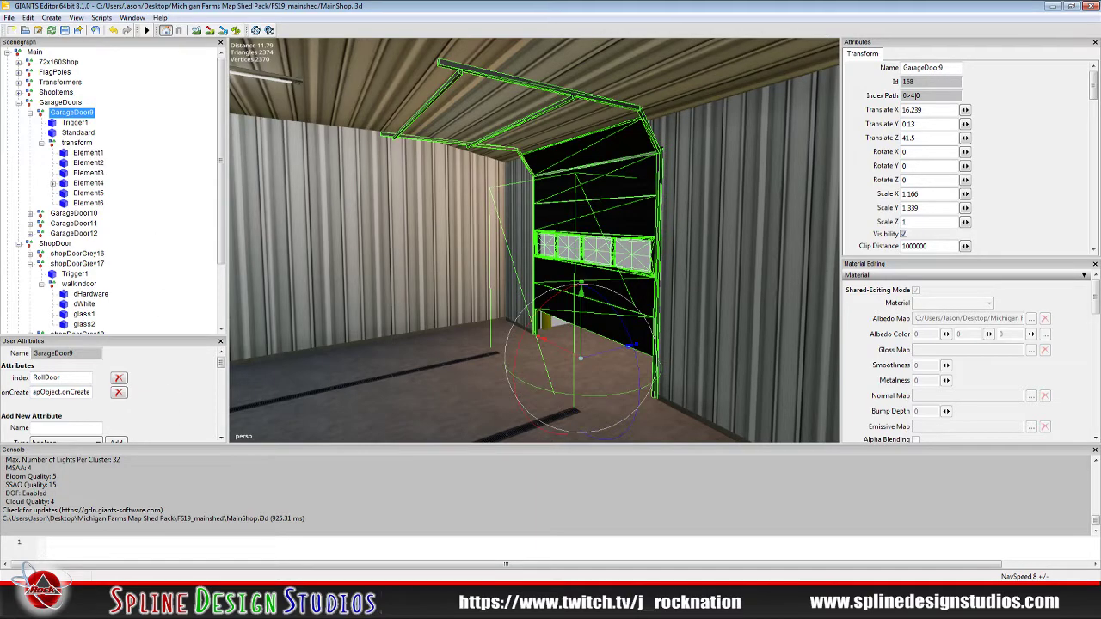
key(alt+Tab)
scroll(327, 236, up, 5)
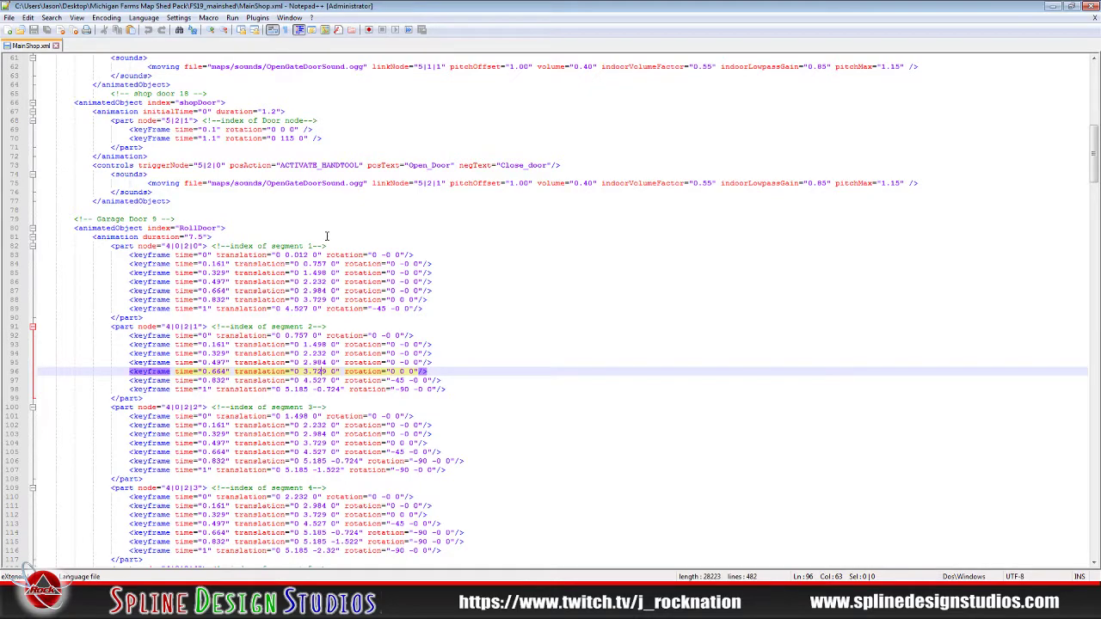
scroll(327, 236, down, 3)
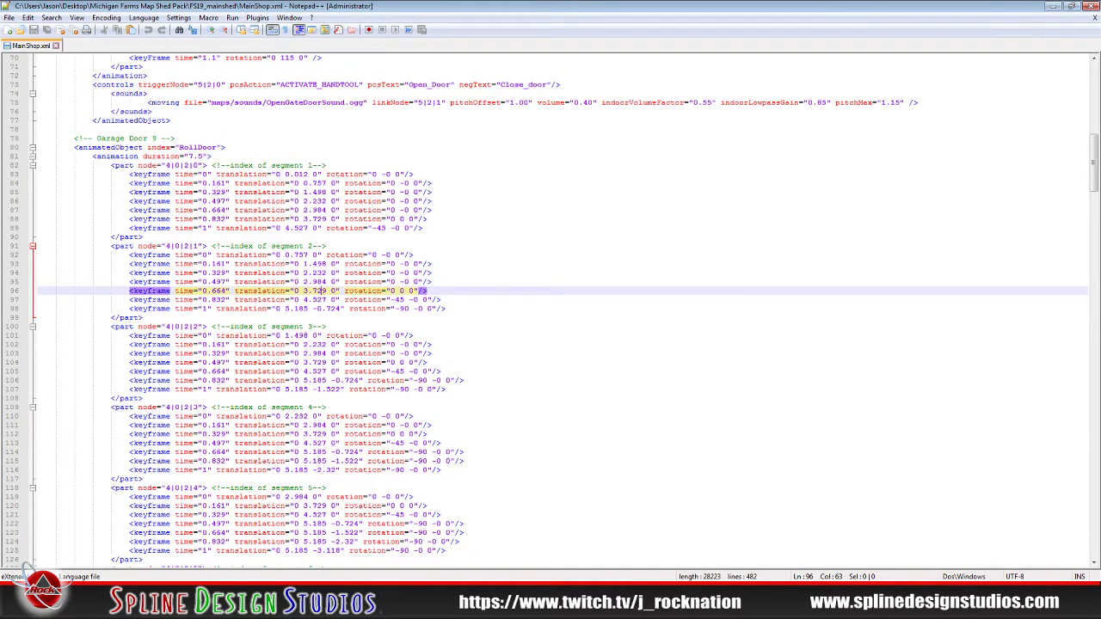
key(alt+Tab)
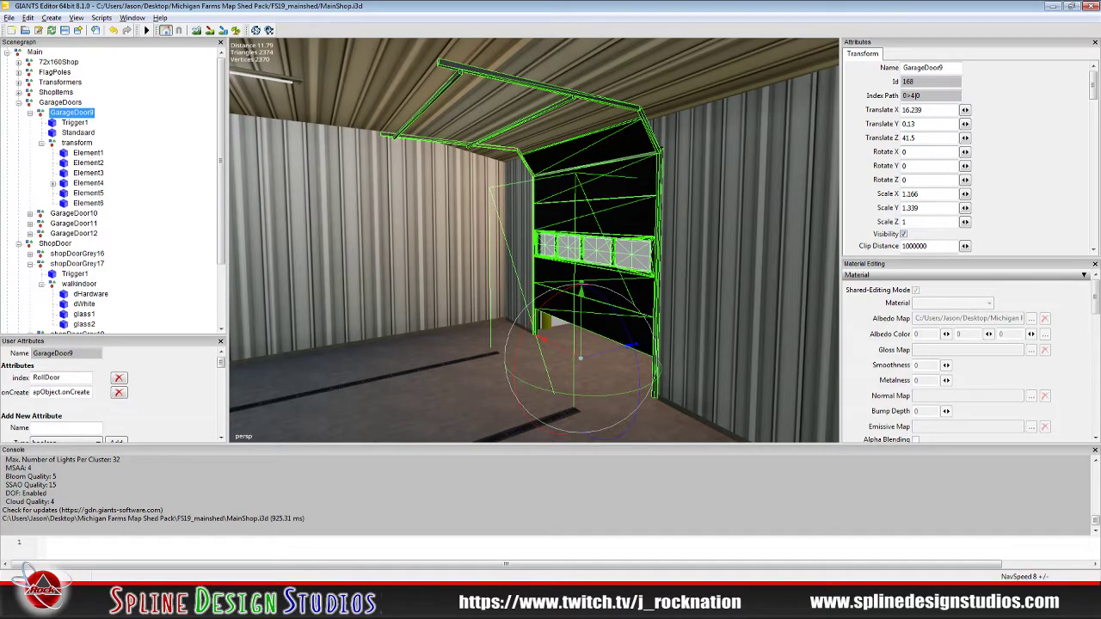
key(alt+Tab)
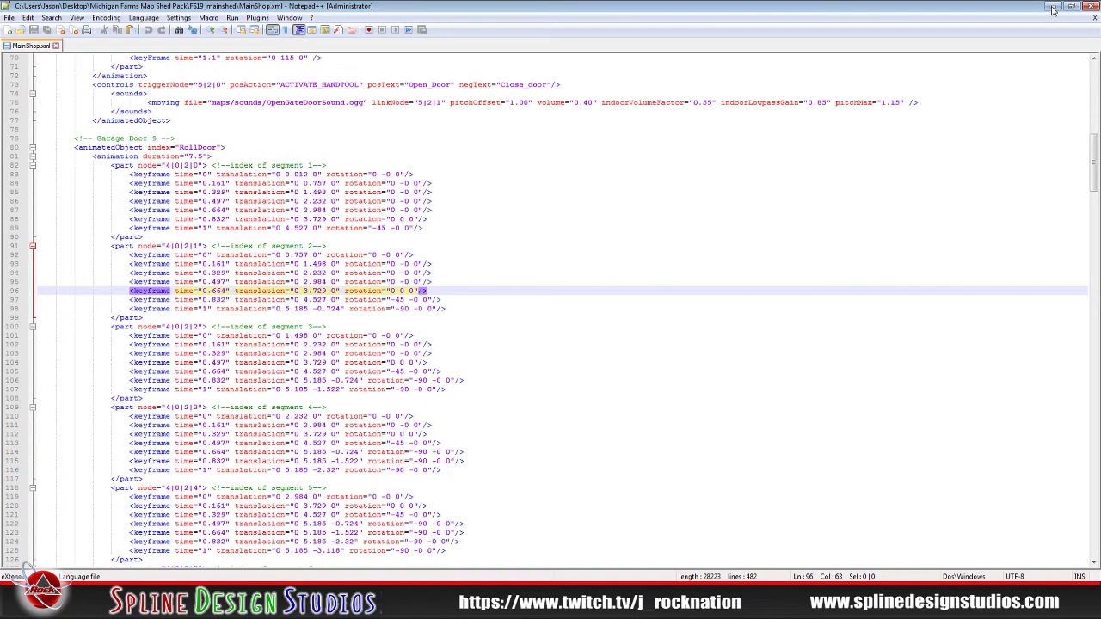
click(1052, 6)
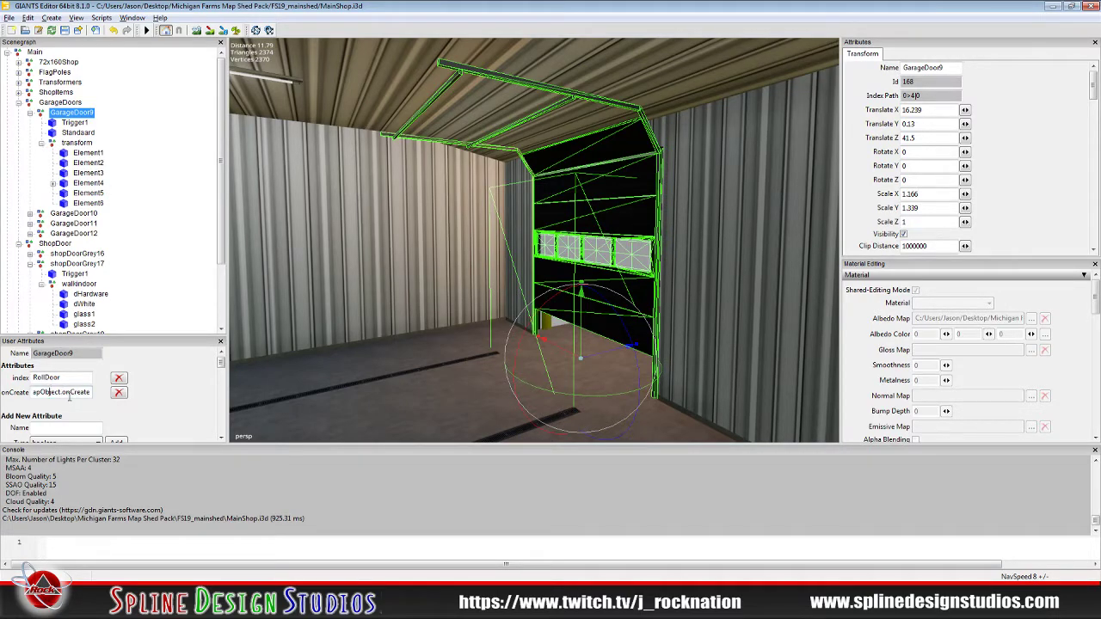
key(Home)
- Collapse GarageDoor9 in the scenegraph and frame shopDoorGrey17 in the viewport so its doorway can be viewed from outside
click(41, 143)
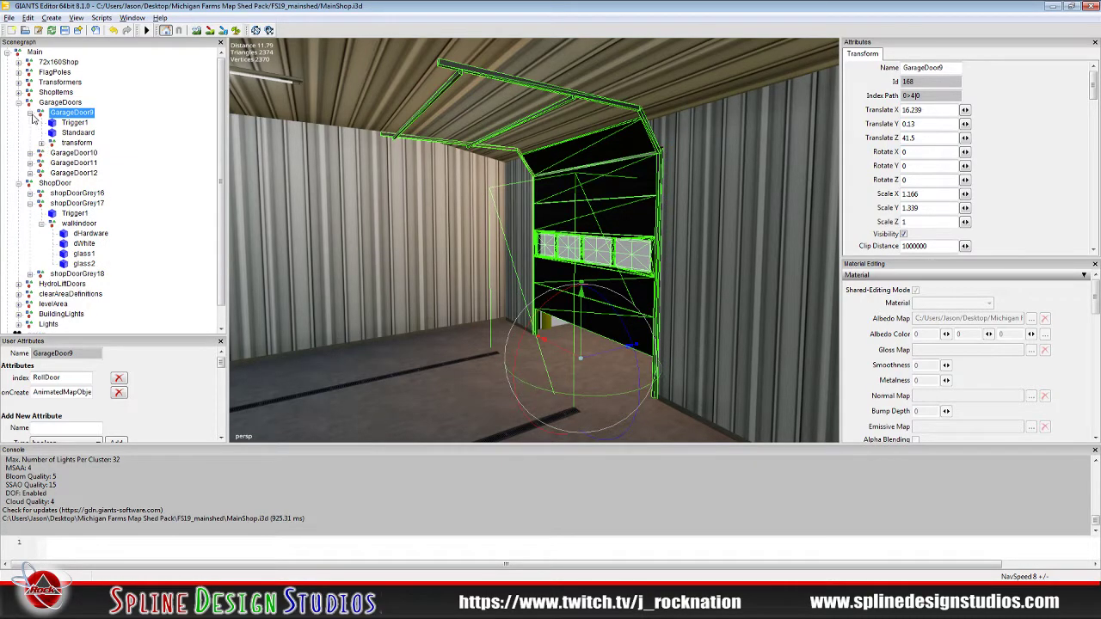
click(30, 113)
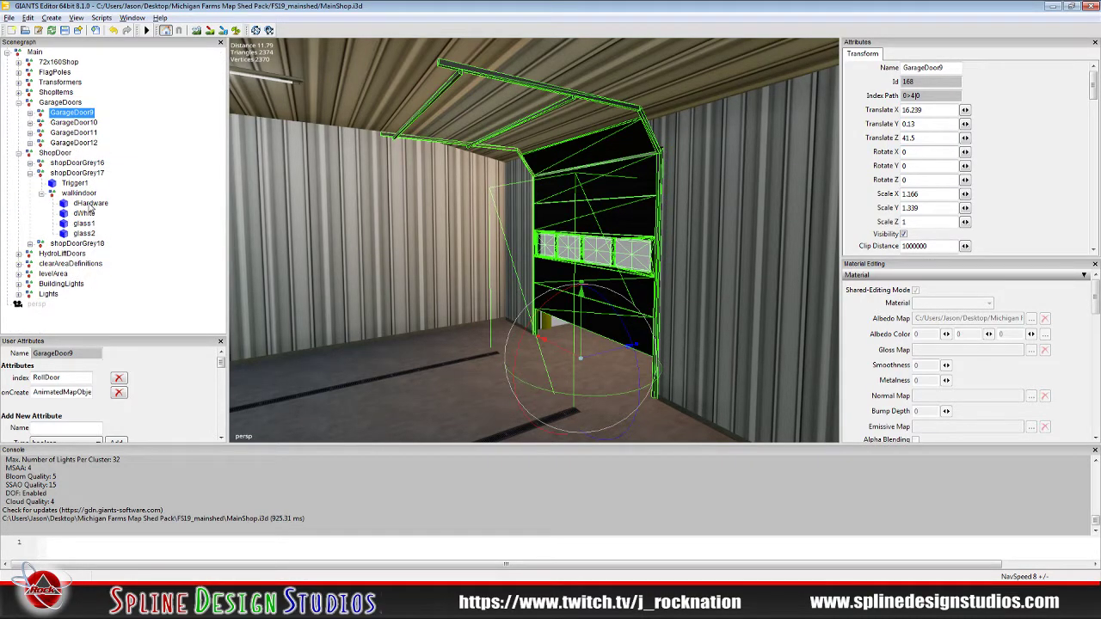
click(79, 175)
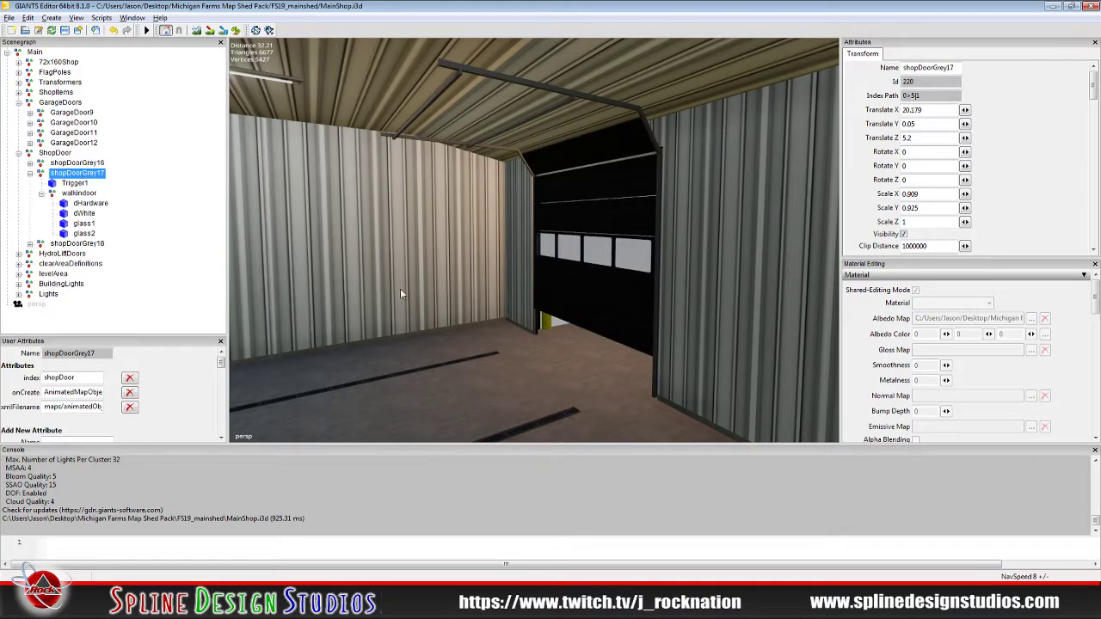
key(f)
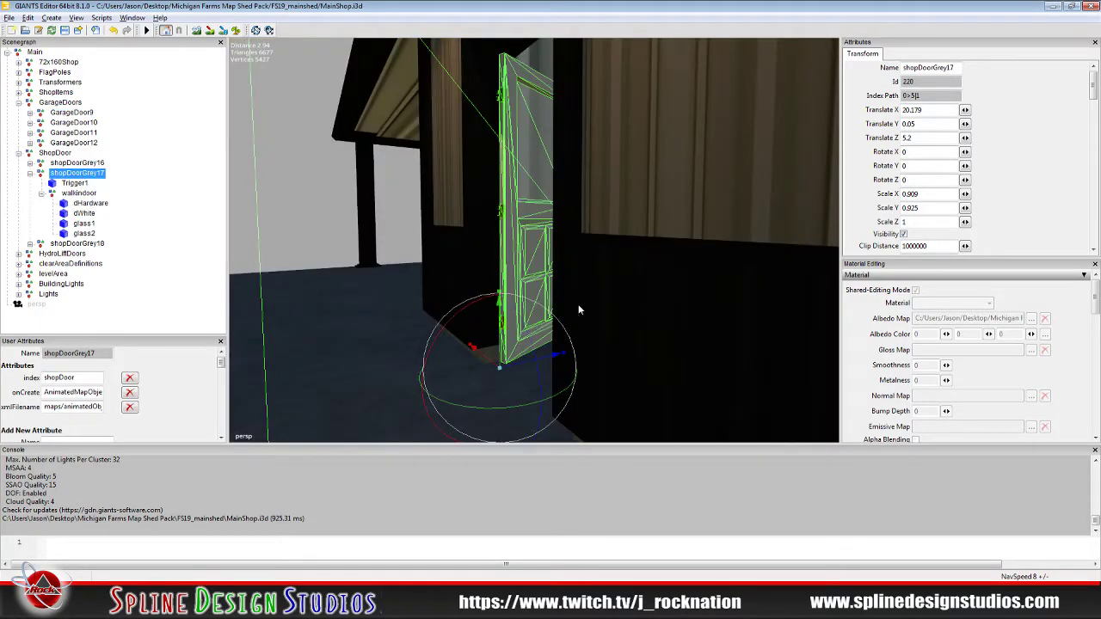
scroll(548, 216, down, 4)
alt+drag(501, 280, 608, 322)
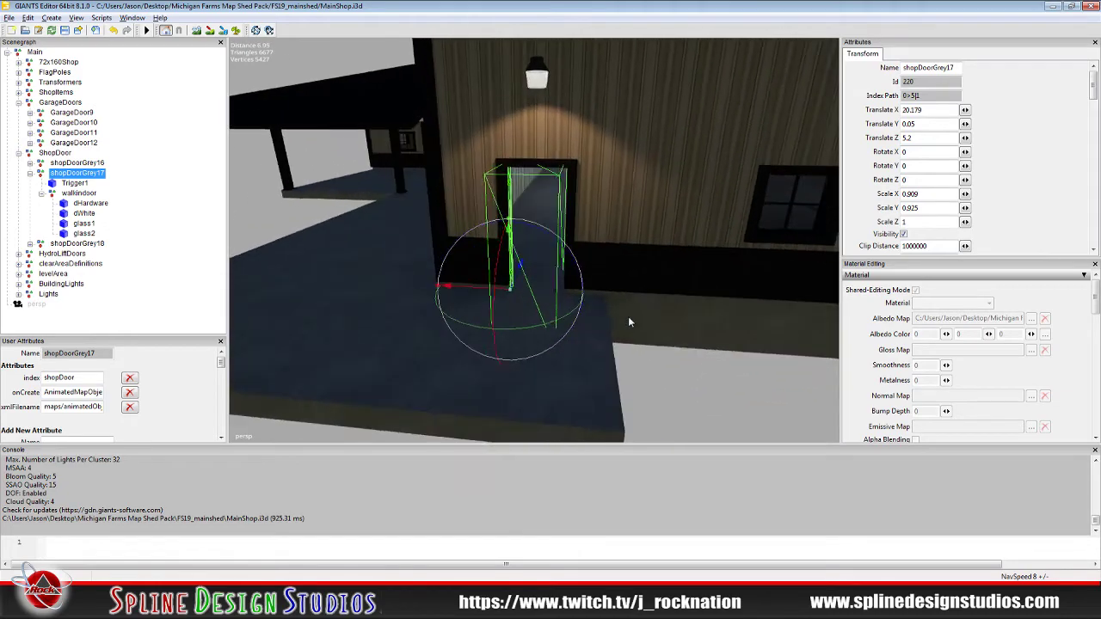
scroll(608, 322, up, 3)
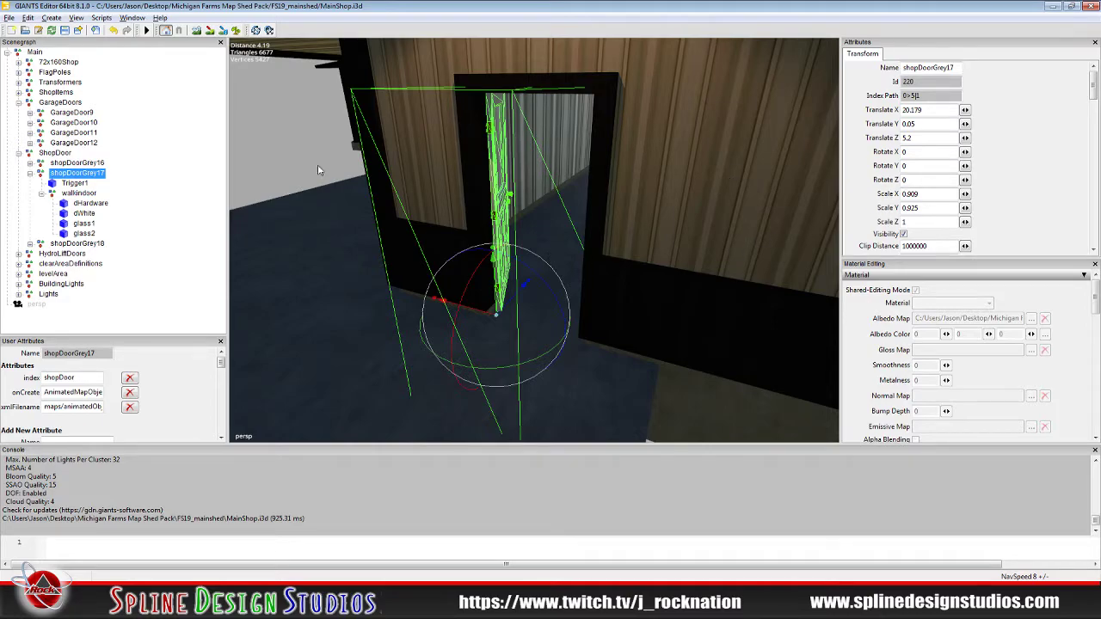
- Set the Rotate Y of shopDoorGrey17's walkindoor group to 0
click(80, 194)
click(929, 169)
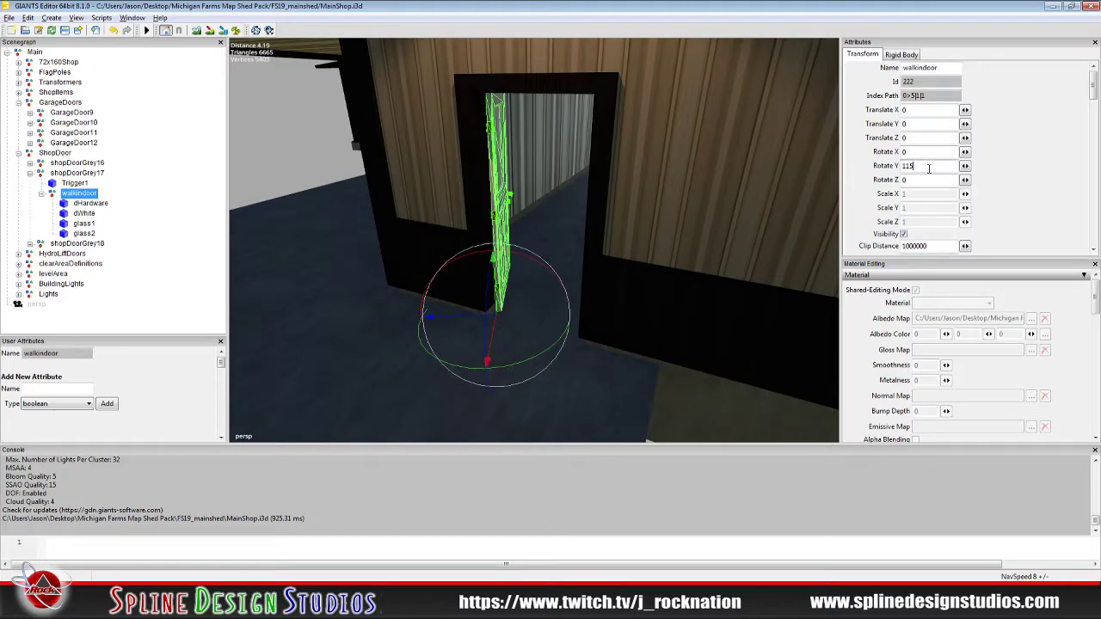
key(BackSpace)
key(BackSpace)
key(BackSpace)
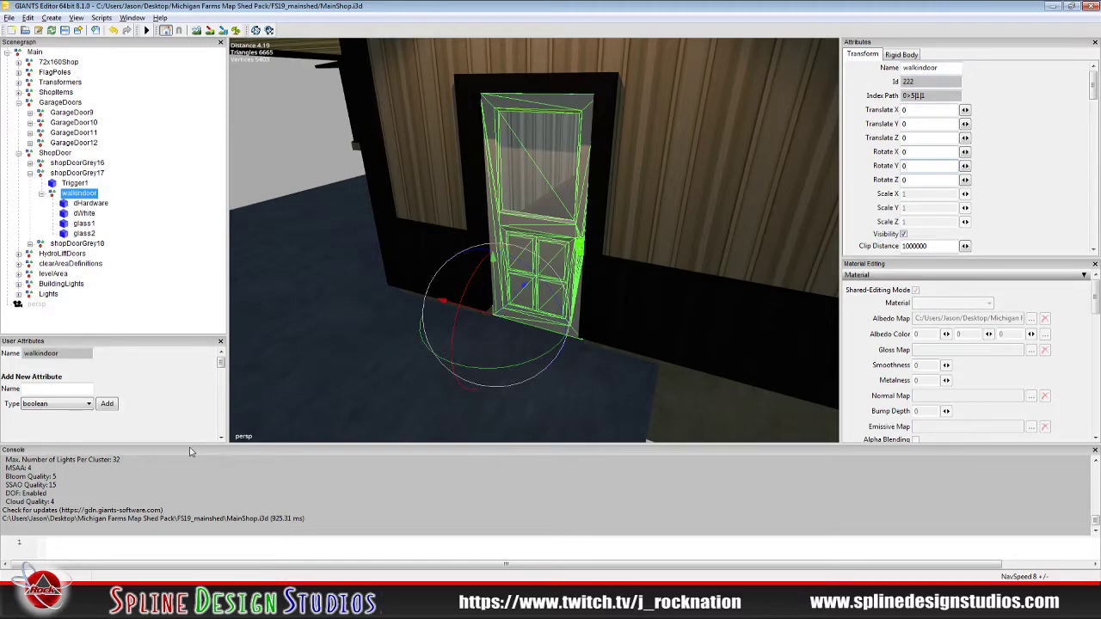
- Swing the walkindoor group open freehand about its vertical axis to a Rotate Y of about 89.3
alt+drag(492, 368, 619, 348)
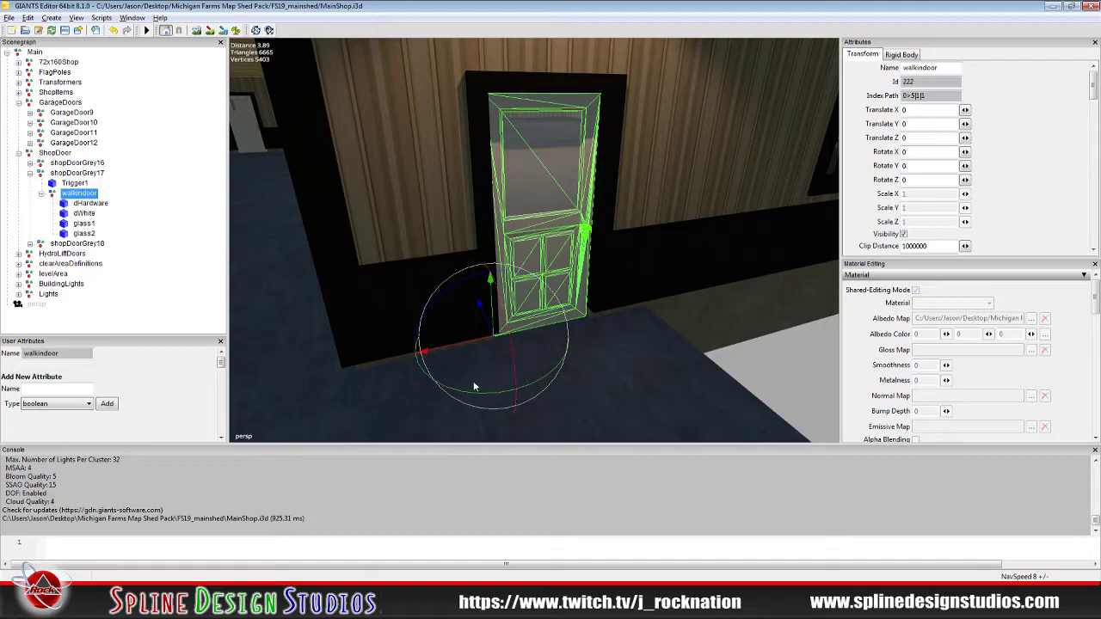
mouse_move(486, 397)
mouse_down()
mouse_move(567, 377)
mouse_move(458, 396)
mouse_move(470, 396)
mouse_up()
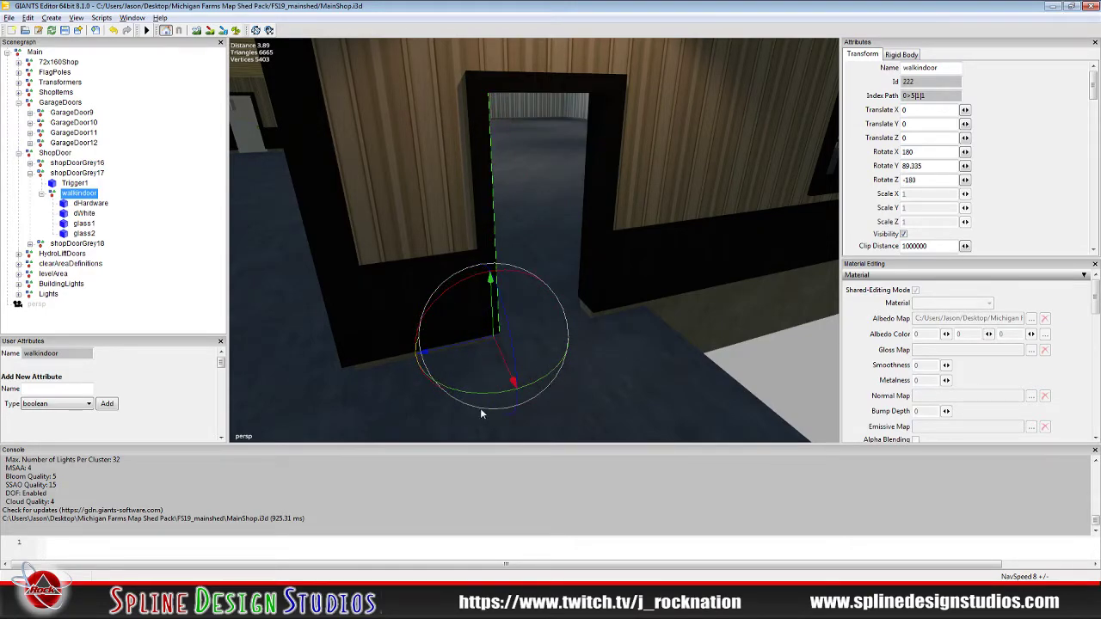
click(480, 414)
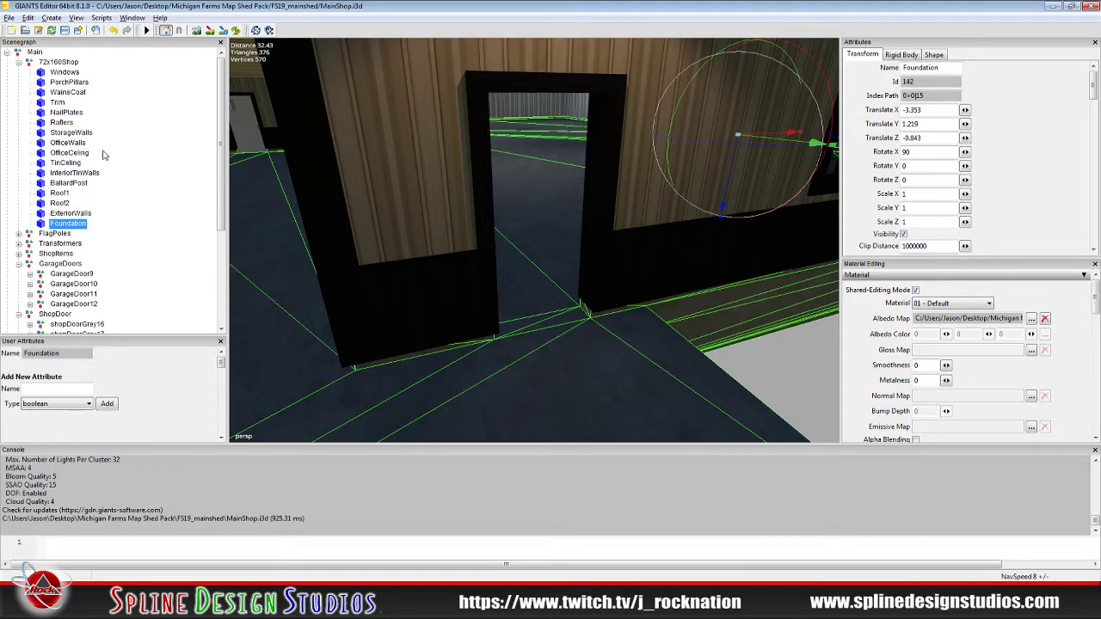
- Collapse the 72x160Shop group in the scenegraph and set the Rotate X of shopDoorGrey17's walkindoor group to 0
click(18, 62)
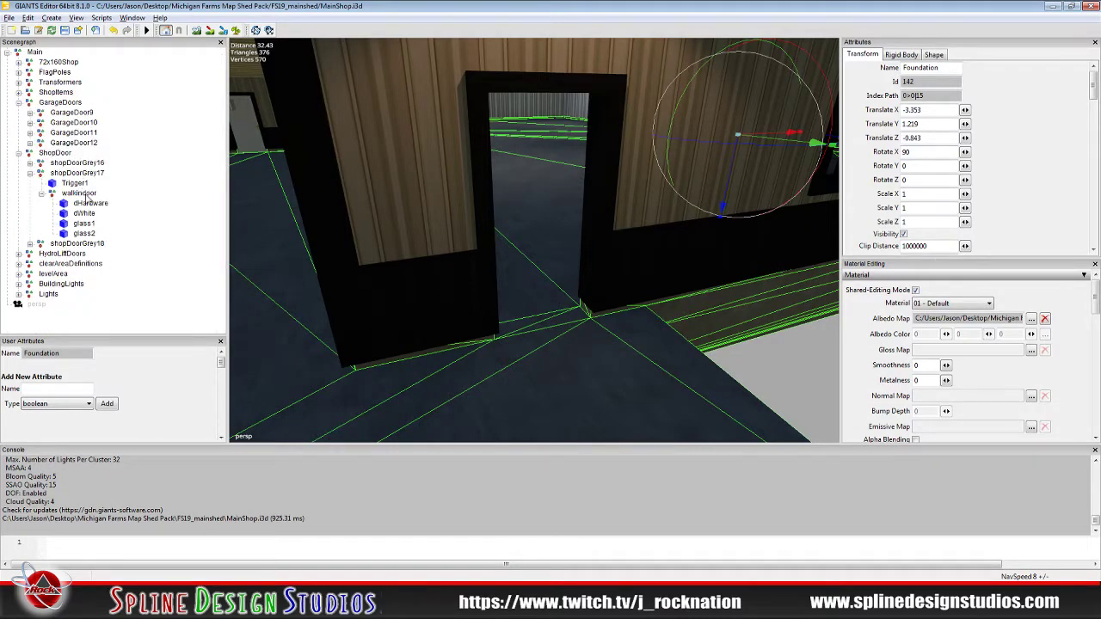
click(84, 194)
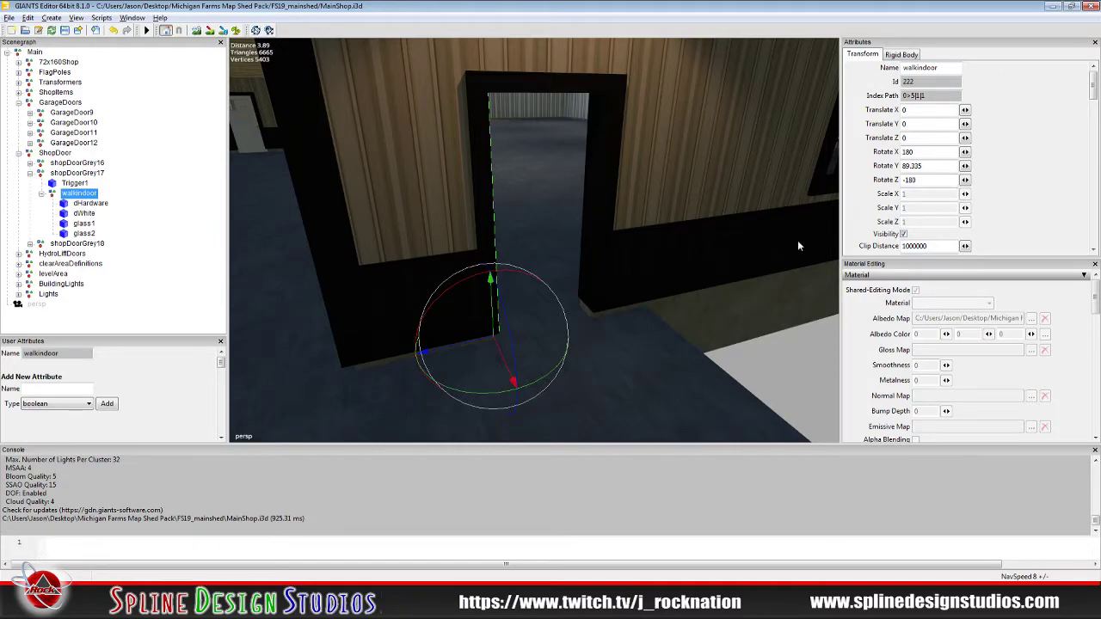
click(928, 152)
key(BackSpace)
key(BackSpace)
key(BackSpace)
text(0)
- Set the walkindoor group's Rotate Y and Rotate Z to 0
click(931, 165)
key(BackSpace)
key(BackSpace)
key(BackSpace)
key(BackSpace)
key(BackSpace)
key(BackSpace)
text(0)
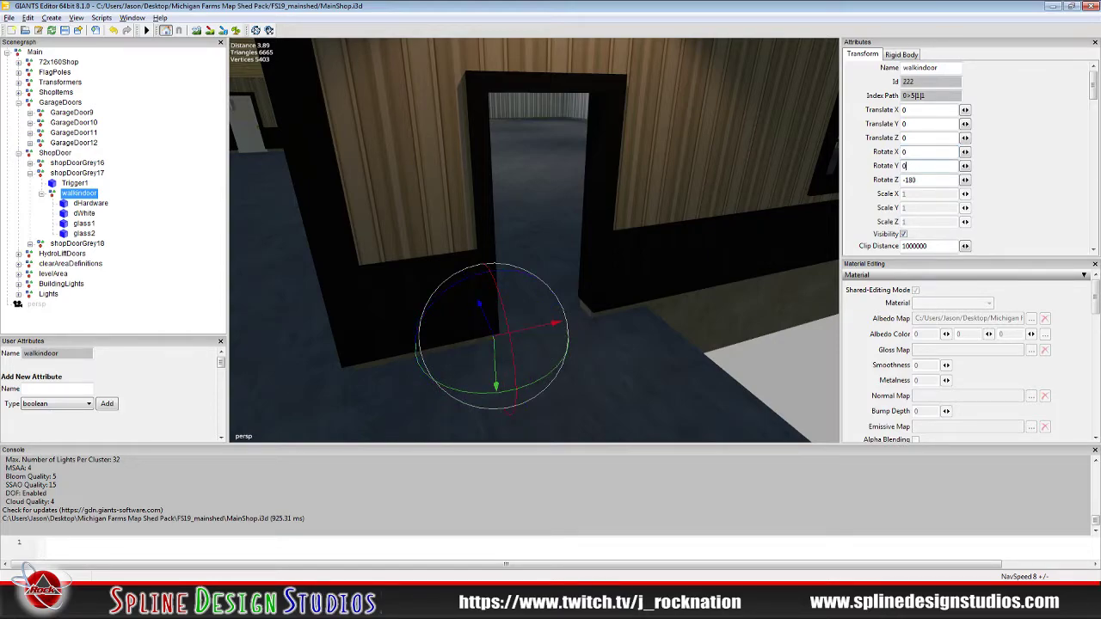
click(936, 179)
key(BackSpace)
key(BackSpace)
key(BackSpace)
key(BackSpace)
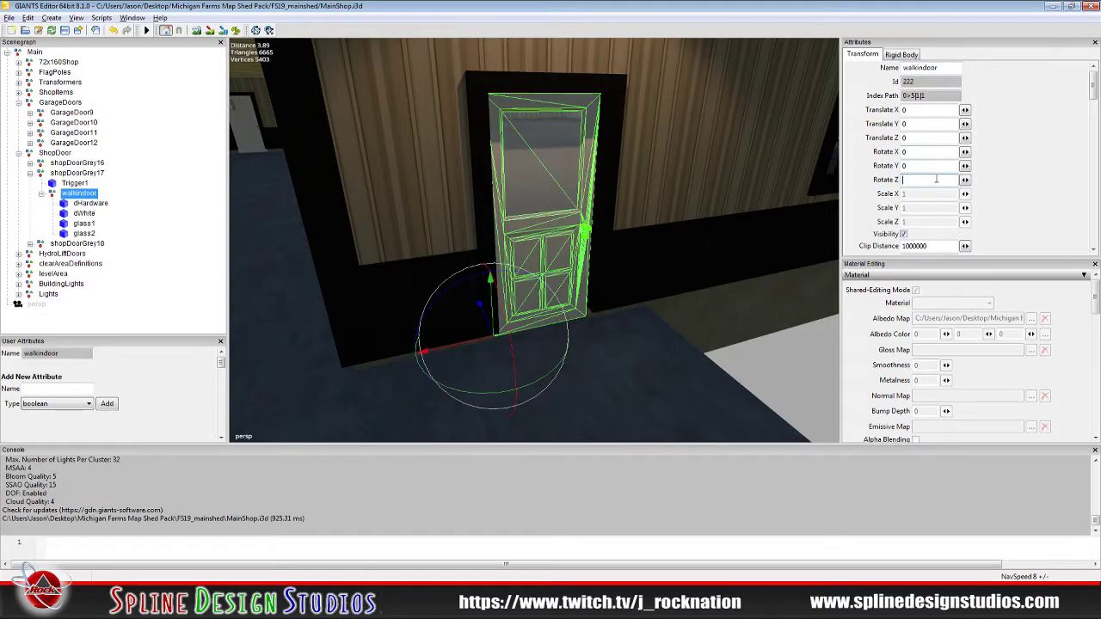
text(0)
- Select dHardware, dWhite, glass1 and glass2 in turn to inspect the parts that make up the walkindoor group
click(90, 203)
click(85, 213)
click(84, 224)
click(86, 234)
- Switch to MainShop.xml in Notepad++ and review the shop door 16, 17 and 18 animatedObject entries
key(alt+Tab)
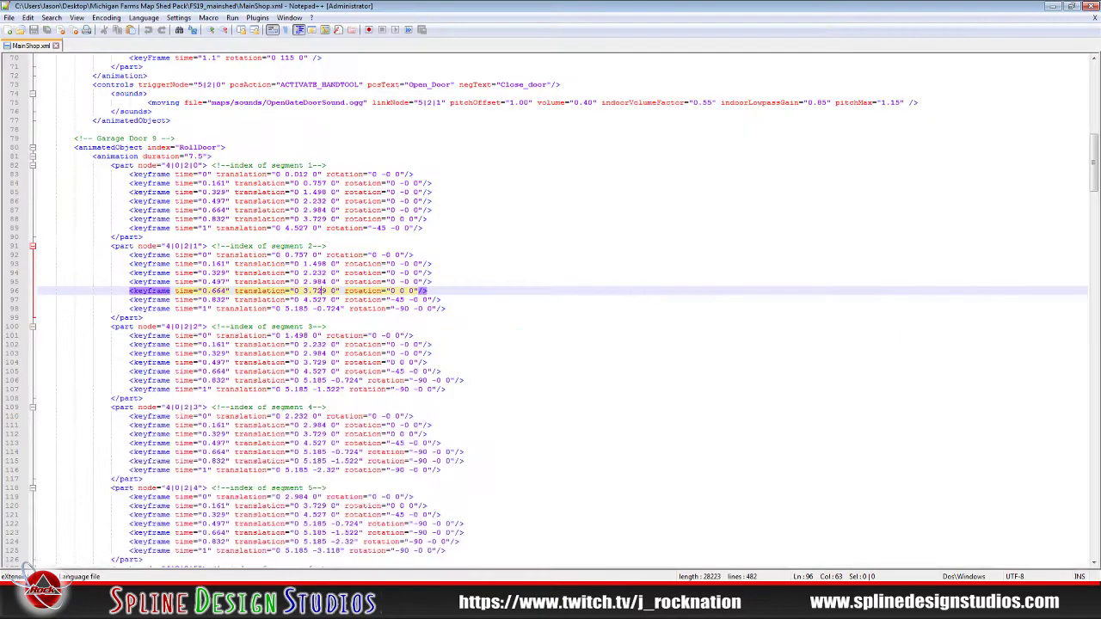
click(334, 336)
scroll(354, 353, down, 13)
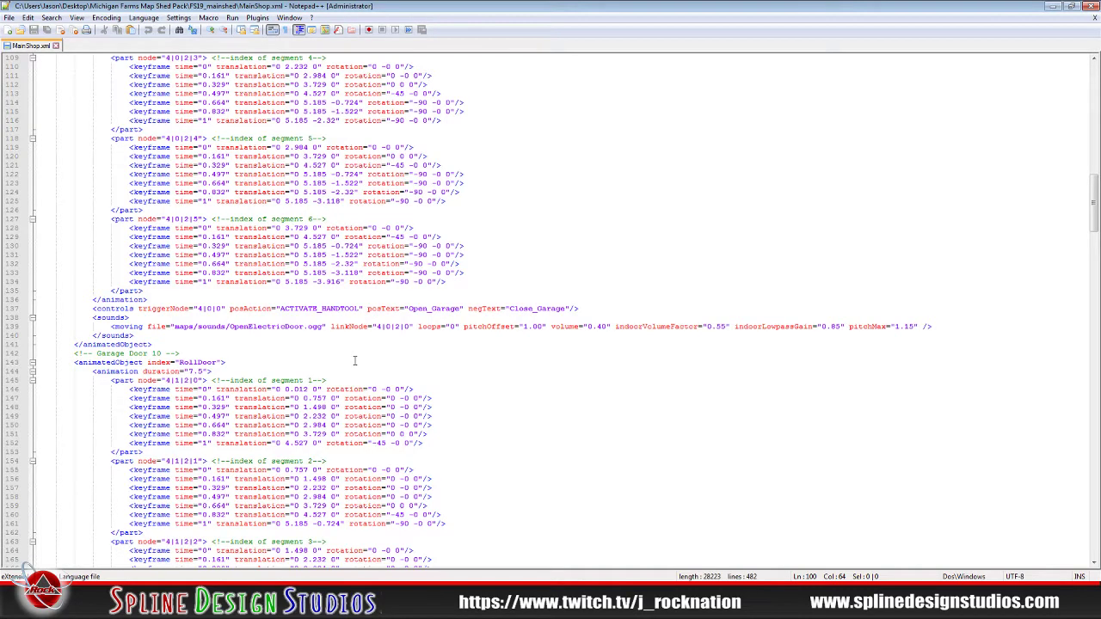
scroll(355, 361, up, 20)
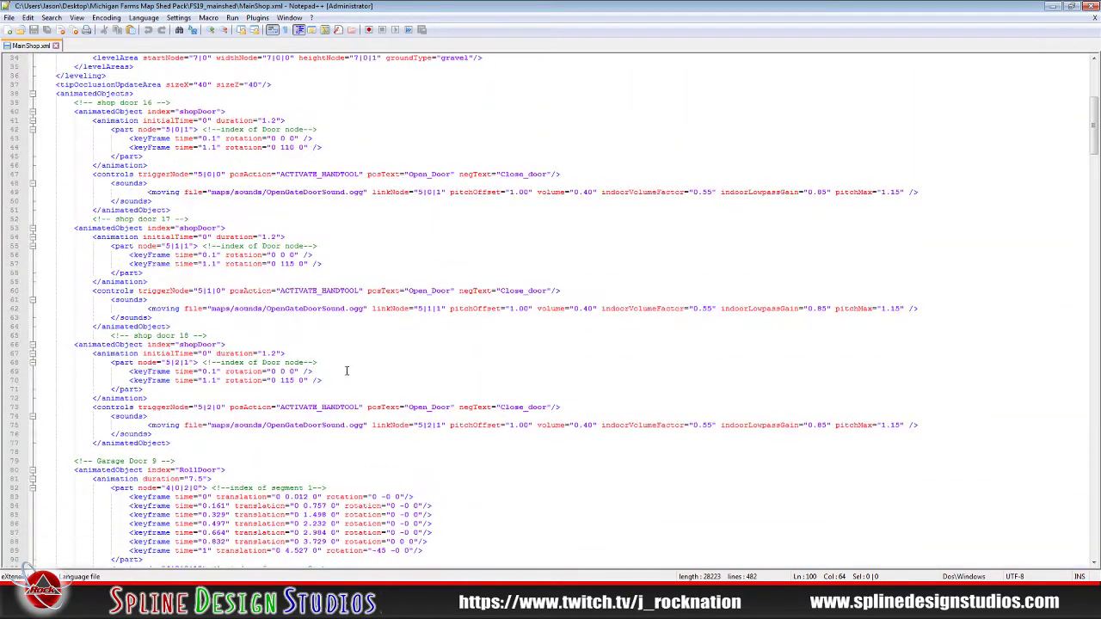
scroll(207, 337, up, 1)
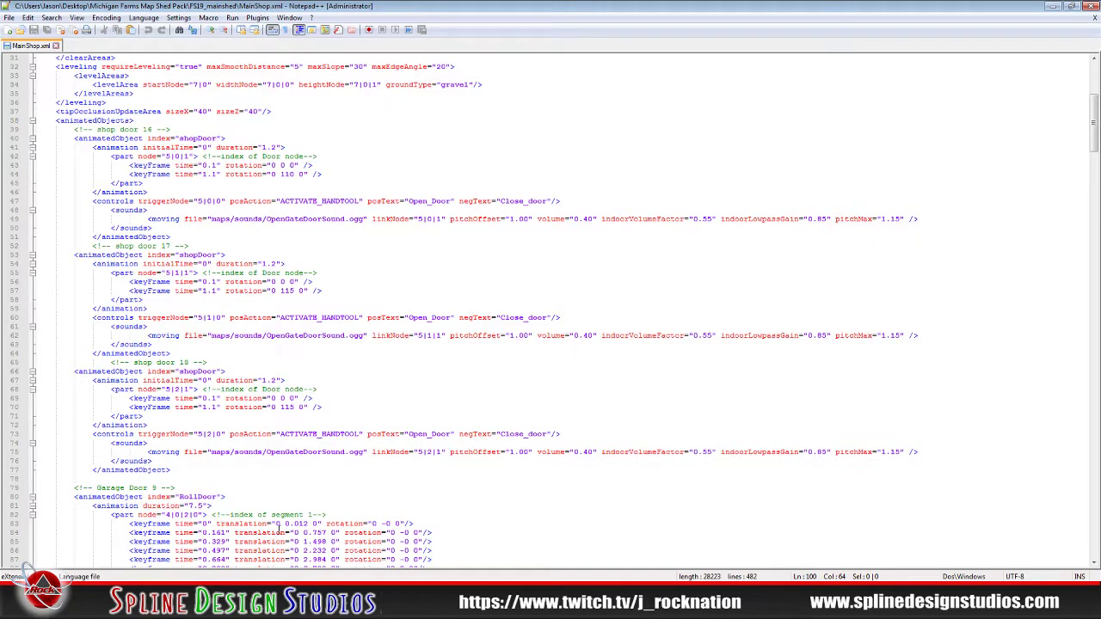
key(alt+Tab)
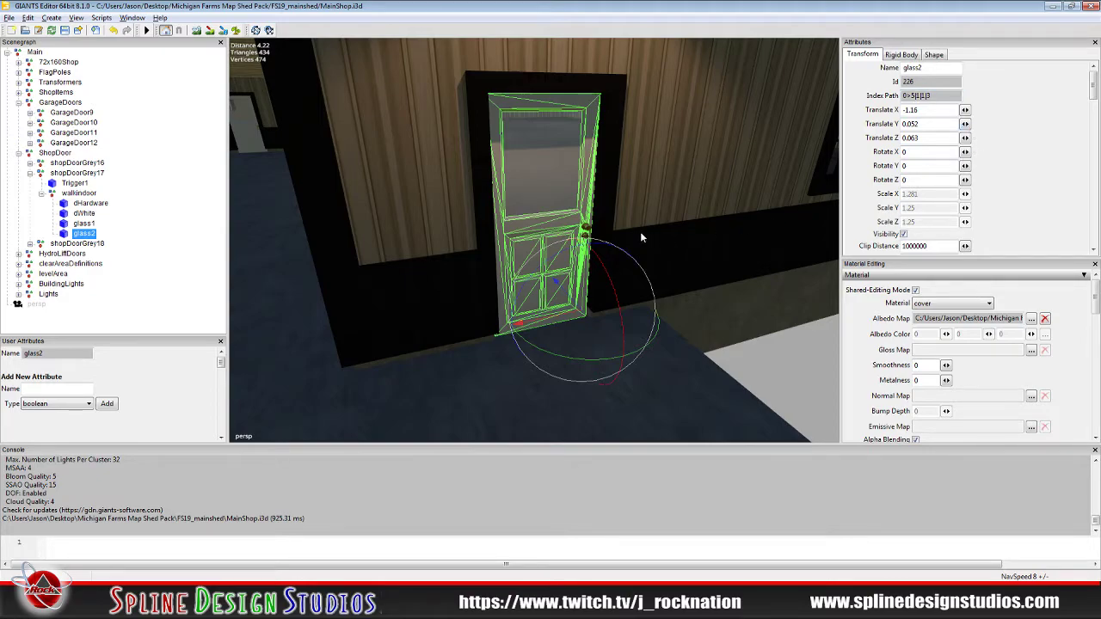
- Delete the xmlFilename user attribute from shopDoorGrey17 in GIANTS Editor
click(79, 192)
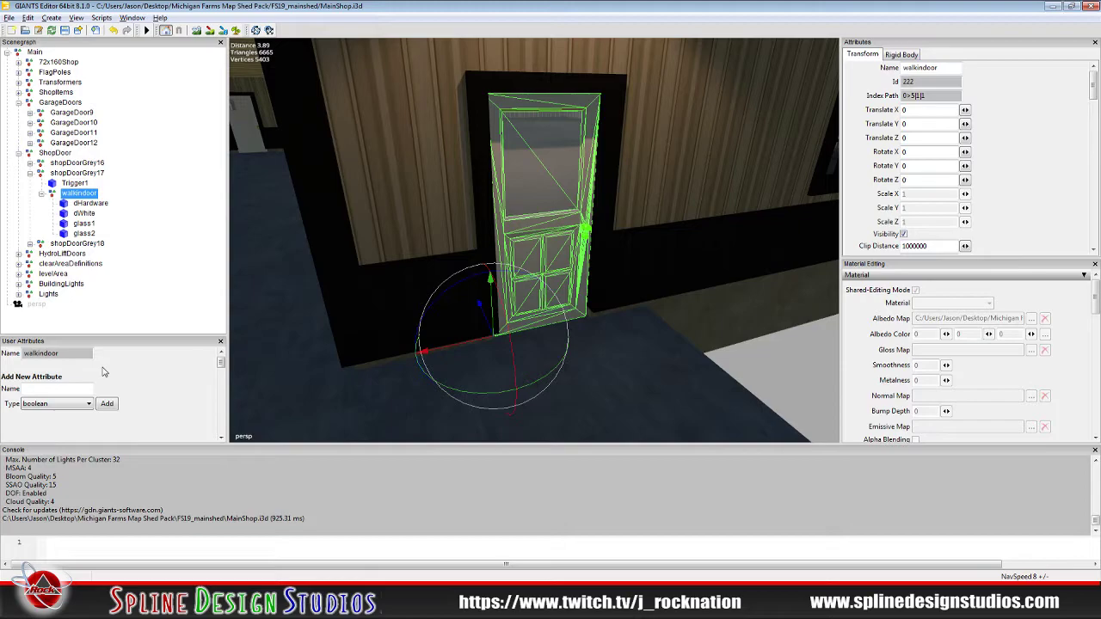
click(76, 173)
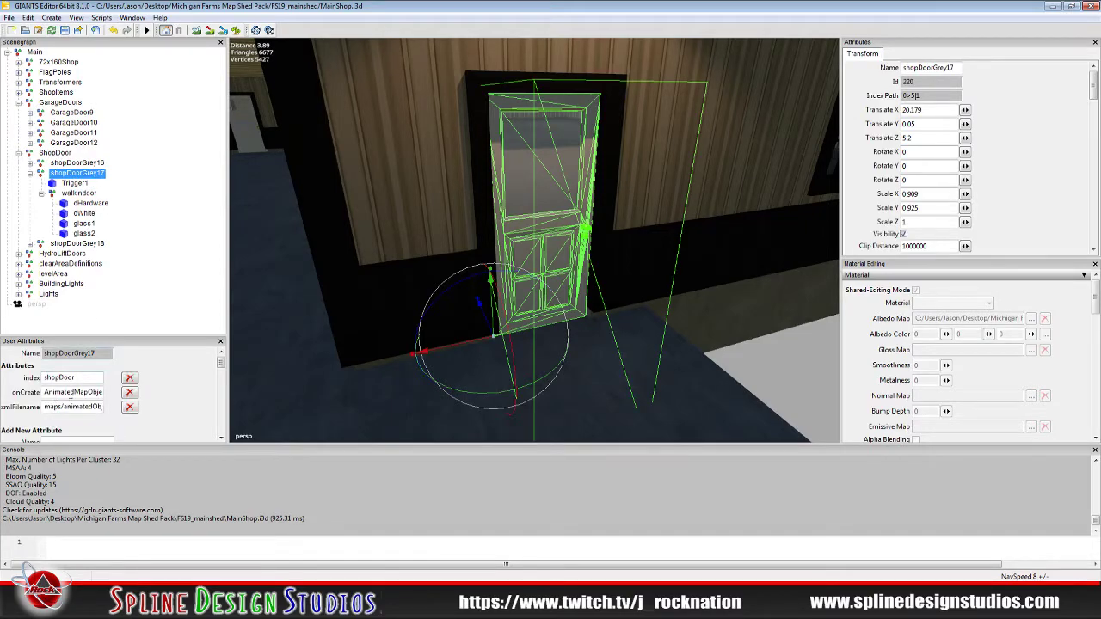
click(129, 406)
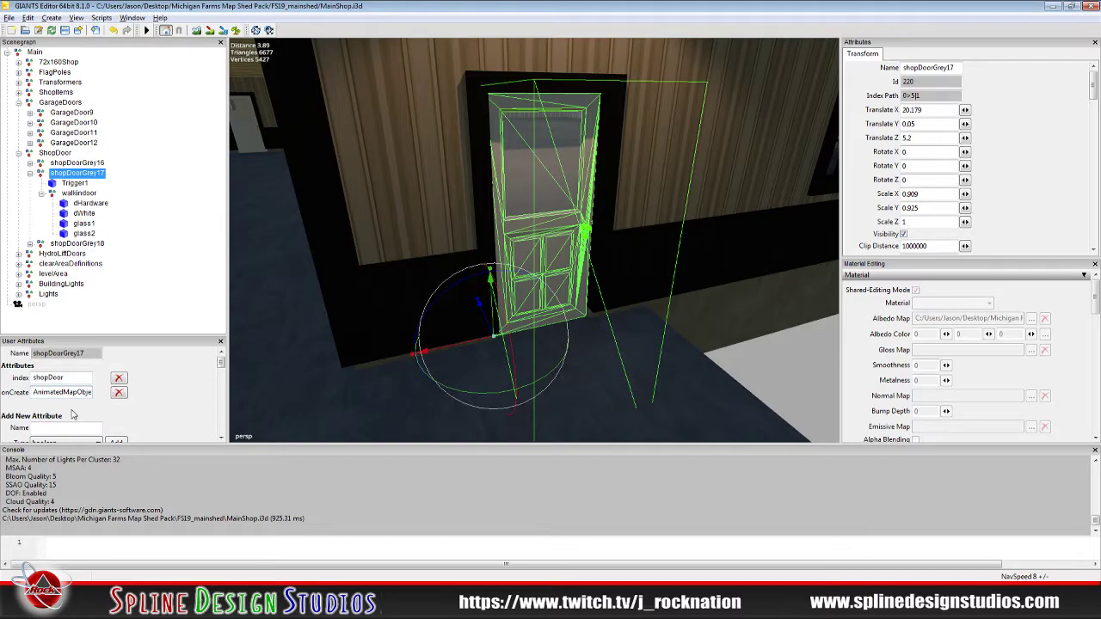
- Read through the full value of shopDoorGrey17's onCreate user attribute
key(Right)
key(Right)
key(Right)
key(Right)
key(Right)
key(Right)
key(Right)
key(Right)
key(Right)
key(Right)
key(Right)
key(Right)
key(Right)
key(Right)
key(Right)
key(Right)
key(Right)
key(Right)
key(Right)
key(Right)
key(Left)
key(Left)
key(Left)
key(Left)
key(Left)
key(Left)
key(Left)
key(Left)
key(Home)
- Check shop door 17's open keyframe in MainShop.xml and set the walkindoor group's Rotate Y to 115 in GIANTS Editor
click(209, 602)
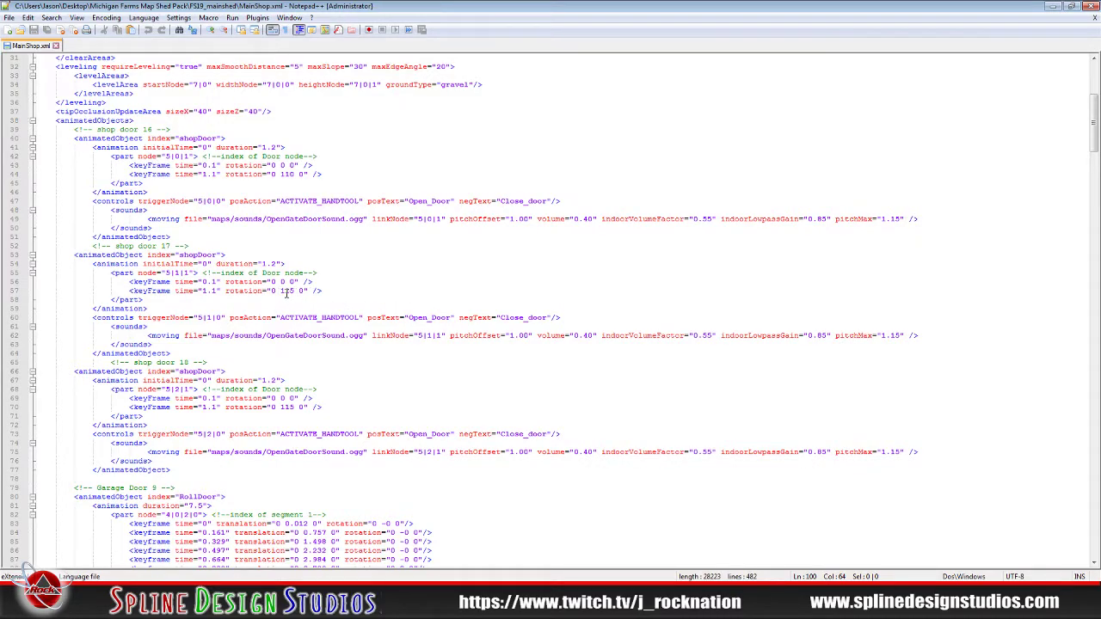
click(164, 607)
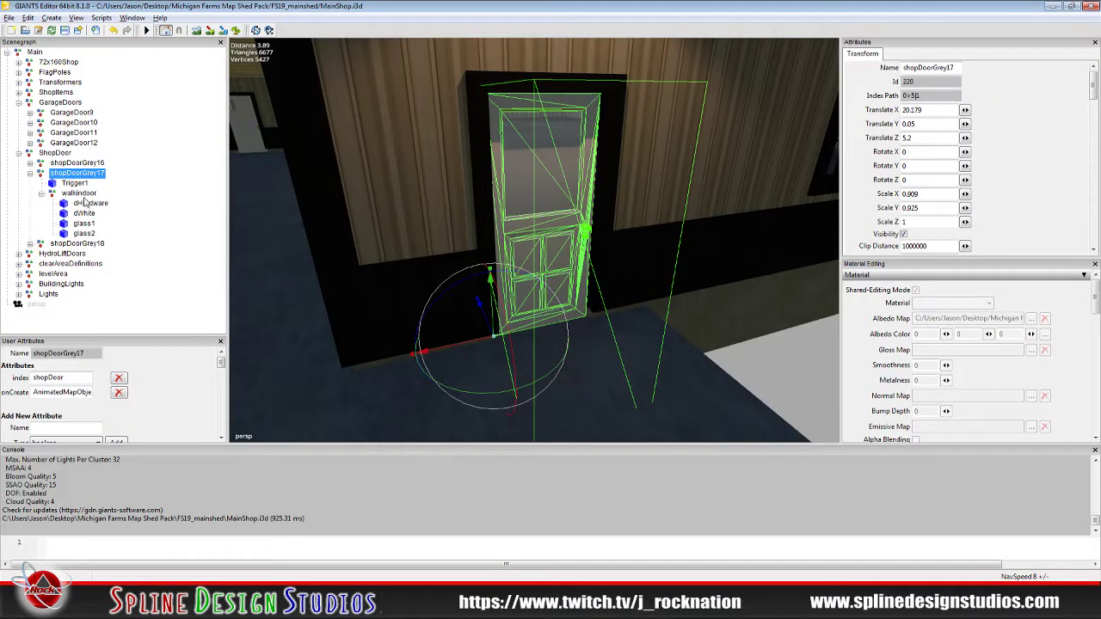
click(79, 193)
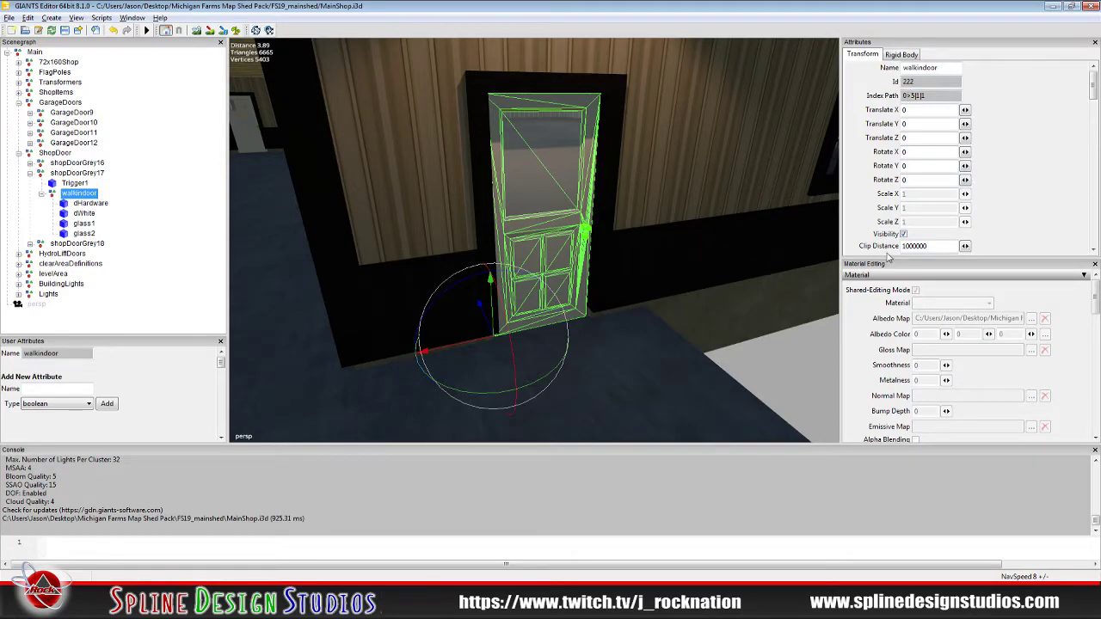
click(931, 165)
text(115)
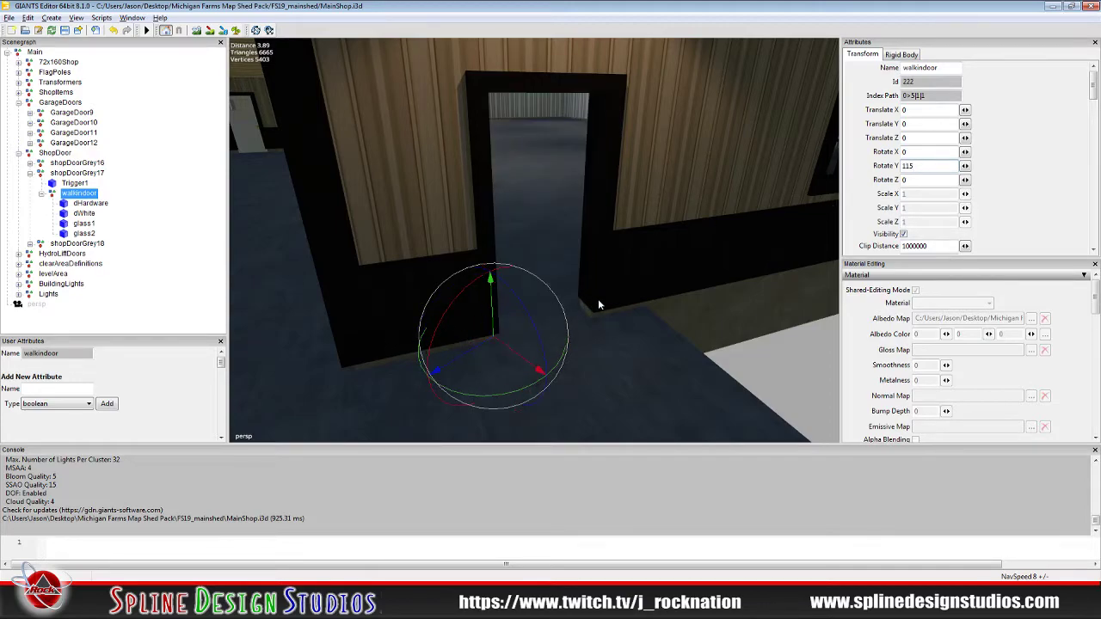
middle_drag(491, 329, 424, 368)
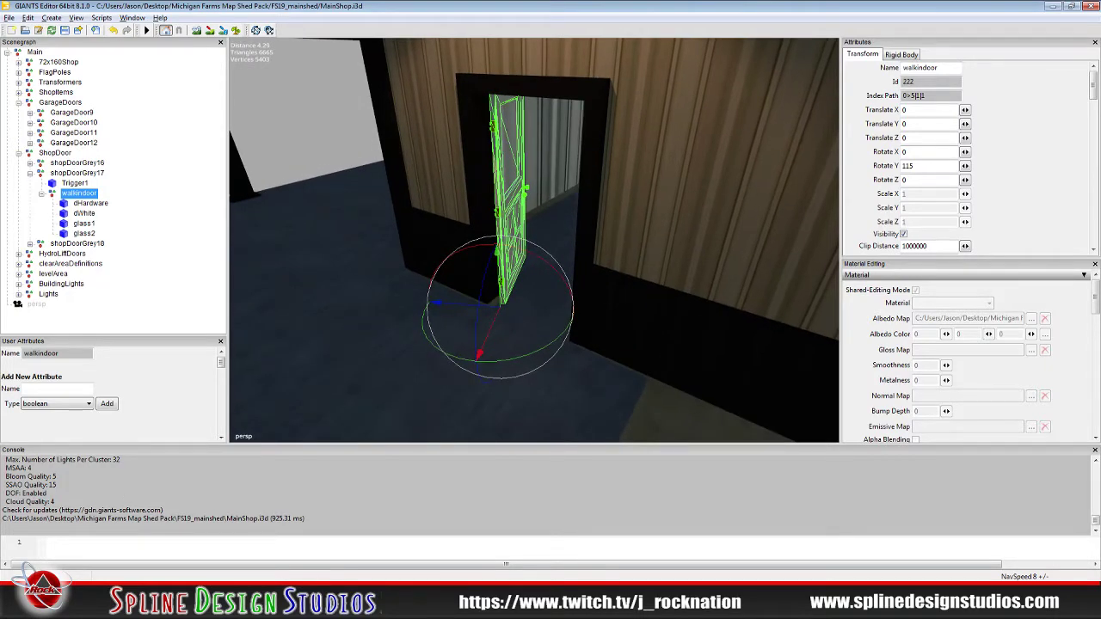
- Inspect shopDoorGrey17's Trigger1 and compare its index path with the triggerNode of shop door 17 in MainShop.xml
key(alt+Tab)
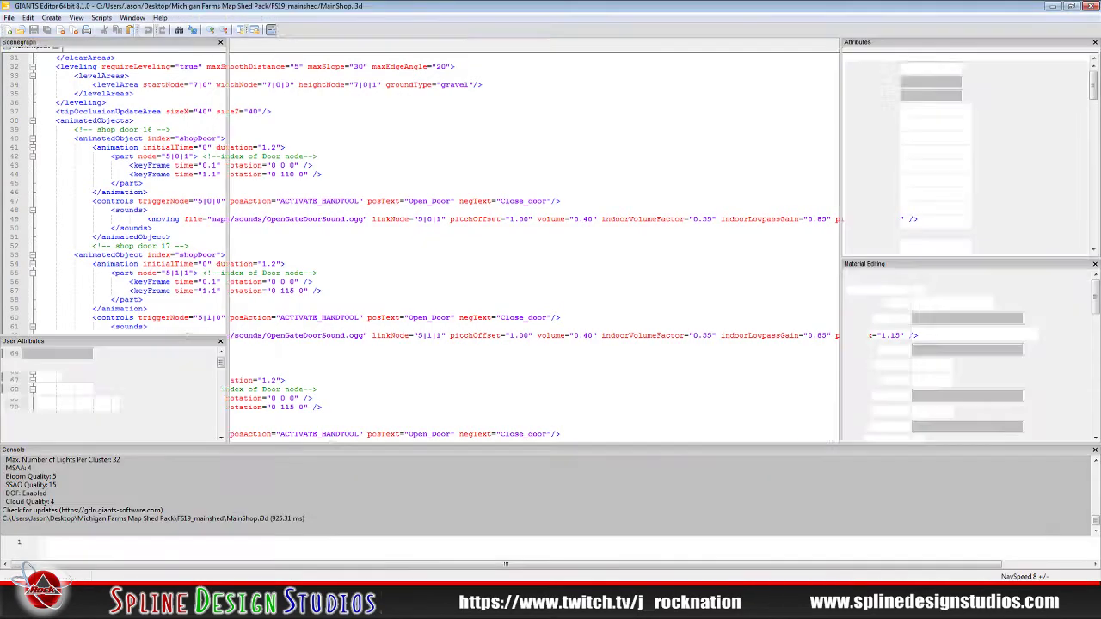
key(alt+Tab)
click(74, 183)
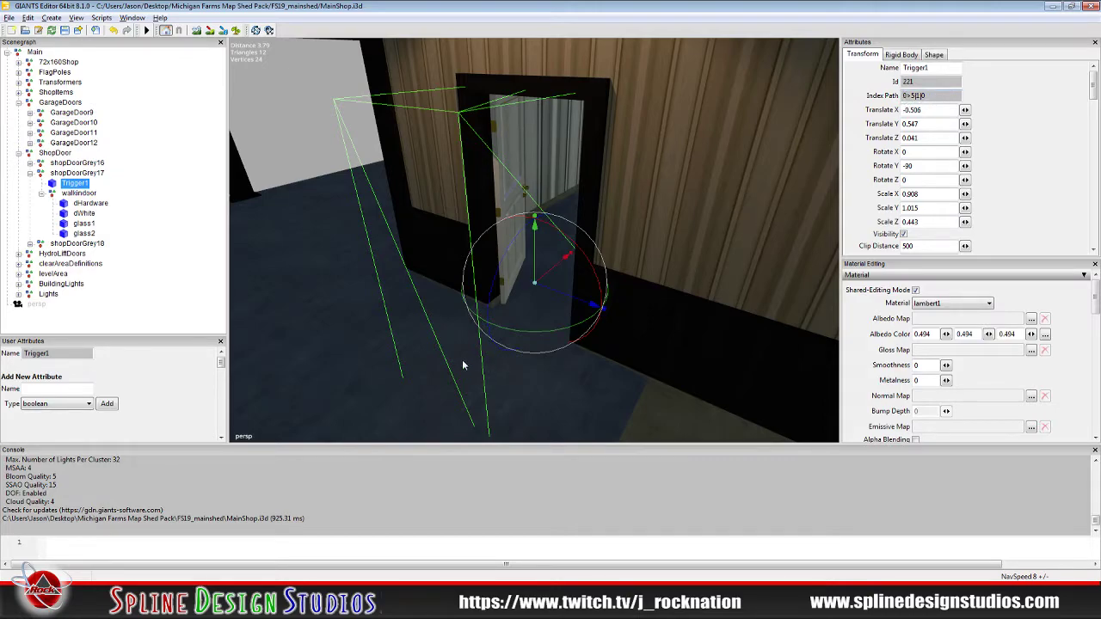
key(alt+Tab)
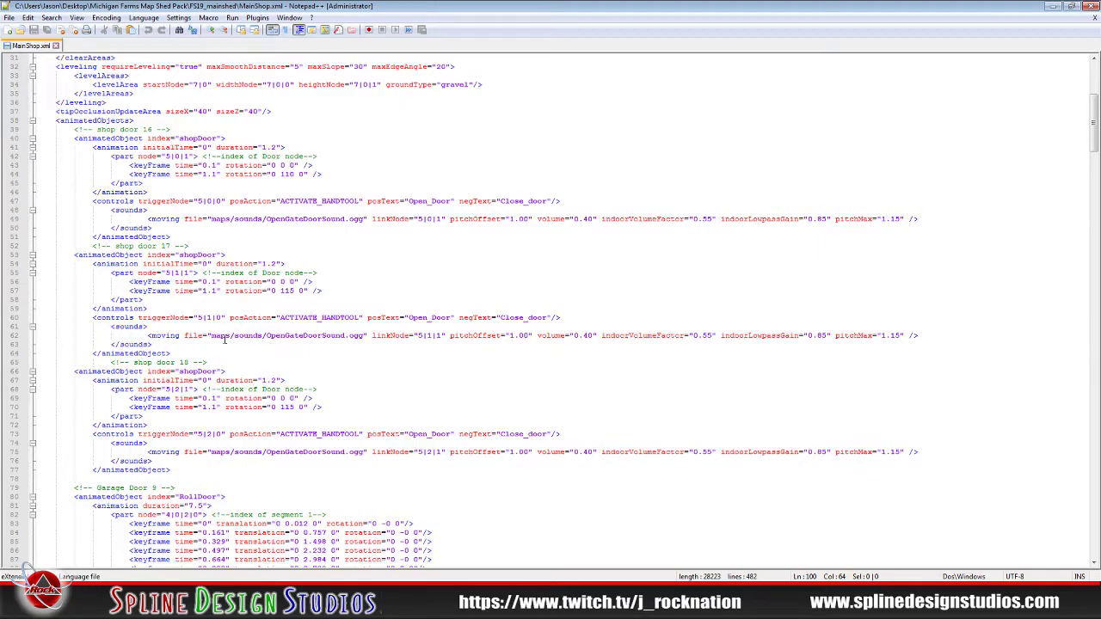
- Highlight shop door 17's maps/sounds/OpenGateDoorSound.ogg path and open the mod's maps\sounds folder in Windows Explorer to compare it
drag(211, 336, 356, 341)
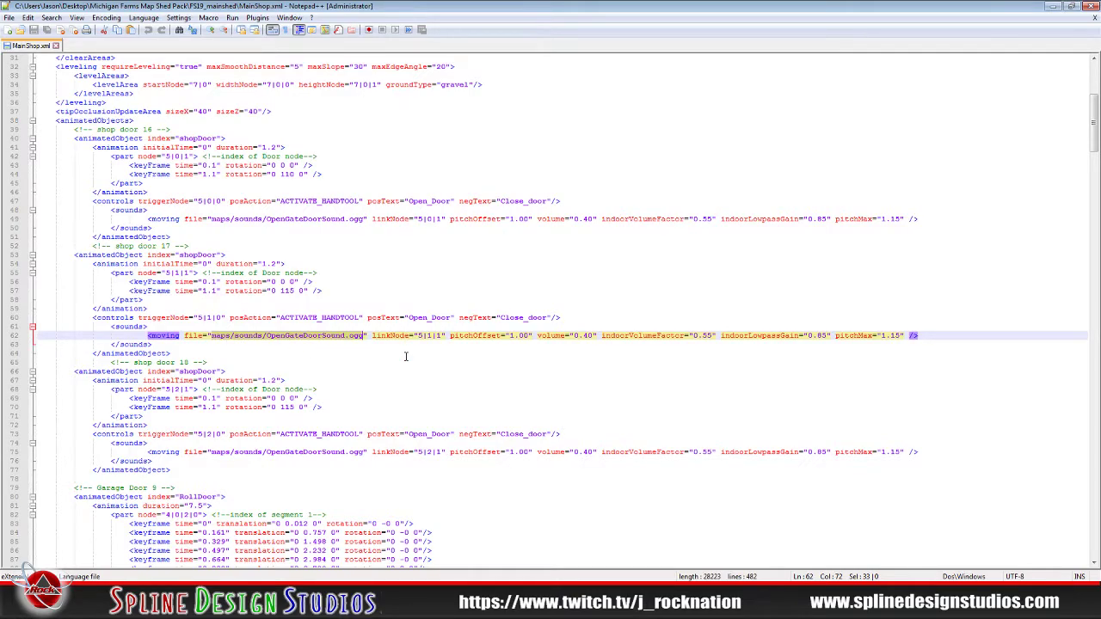
click(67, 531)
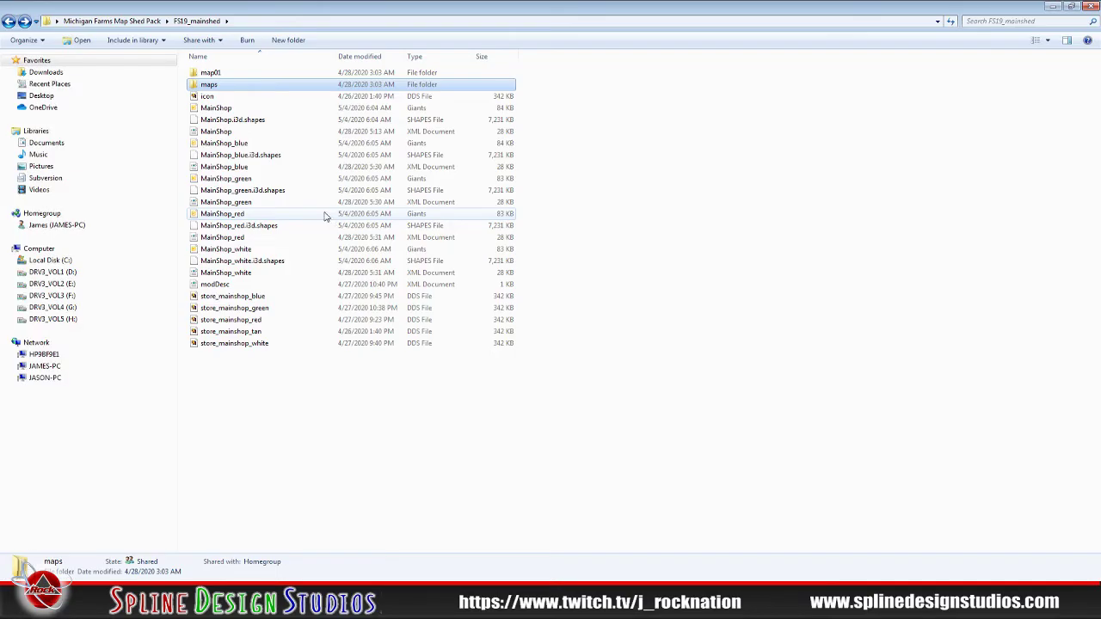
double_click(215, 85)
double_click(212, 76)
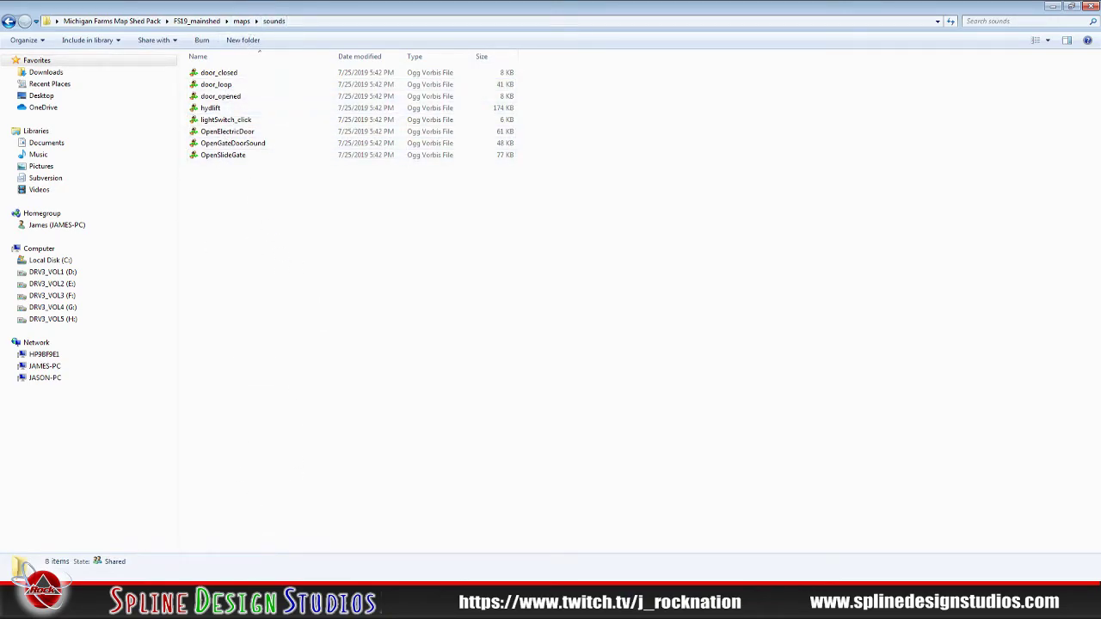
key(alt+Tab)
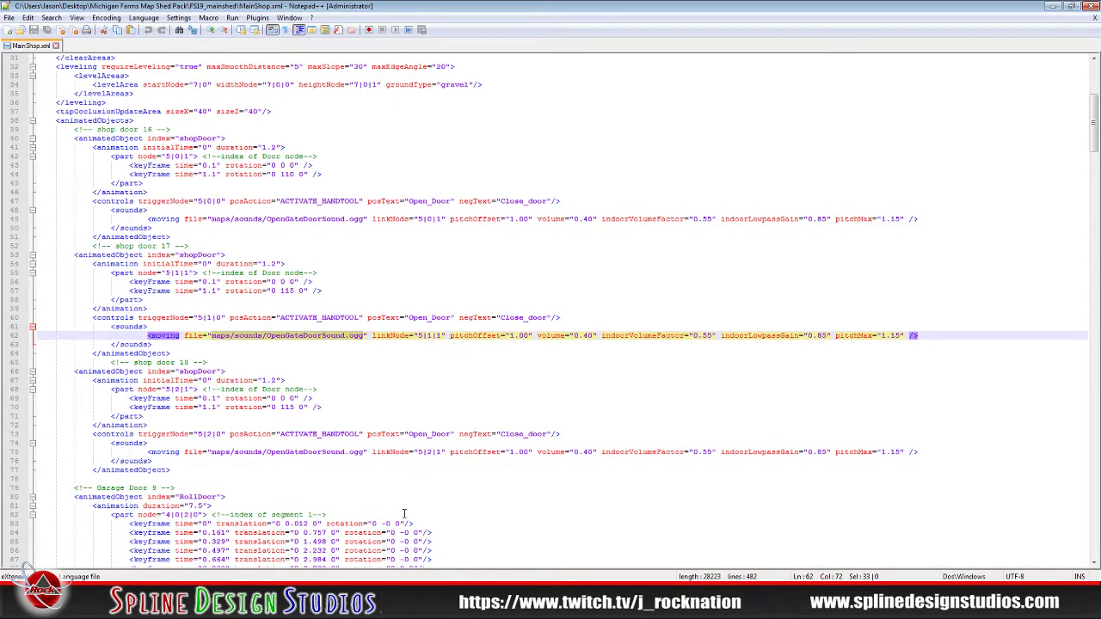
key(alt+Tab)
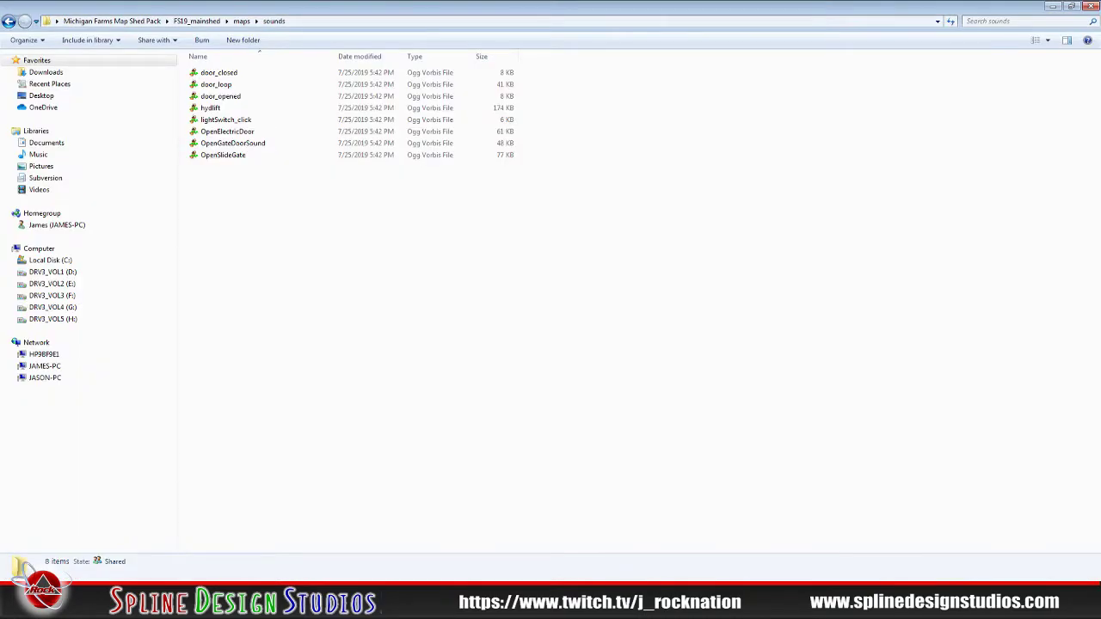
- Inspect shopDoorGrey17, Trigger1 and walkindoor in GIANTS Editor and compare their index paths with the shop door 17 entry in MainShop.xml
key(alt+Tab)
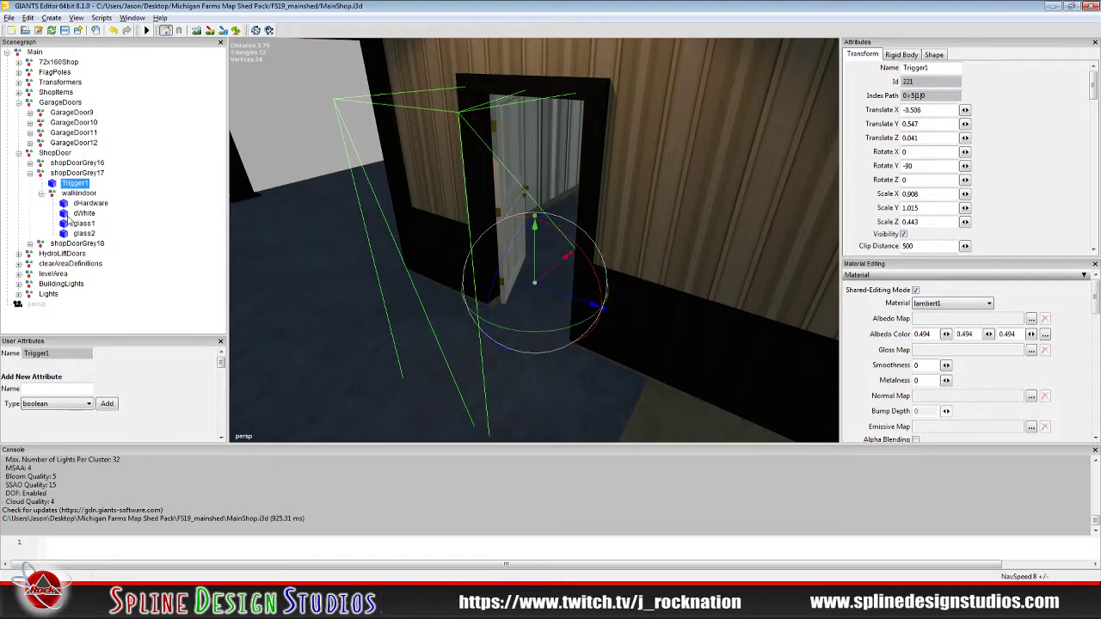
click(80, 173)
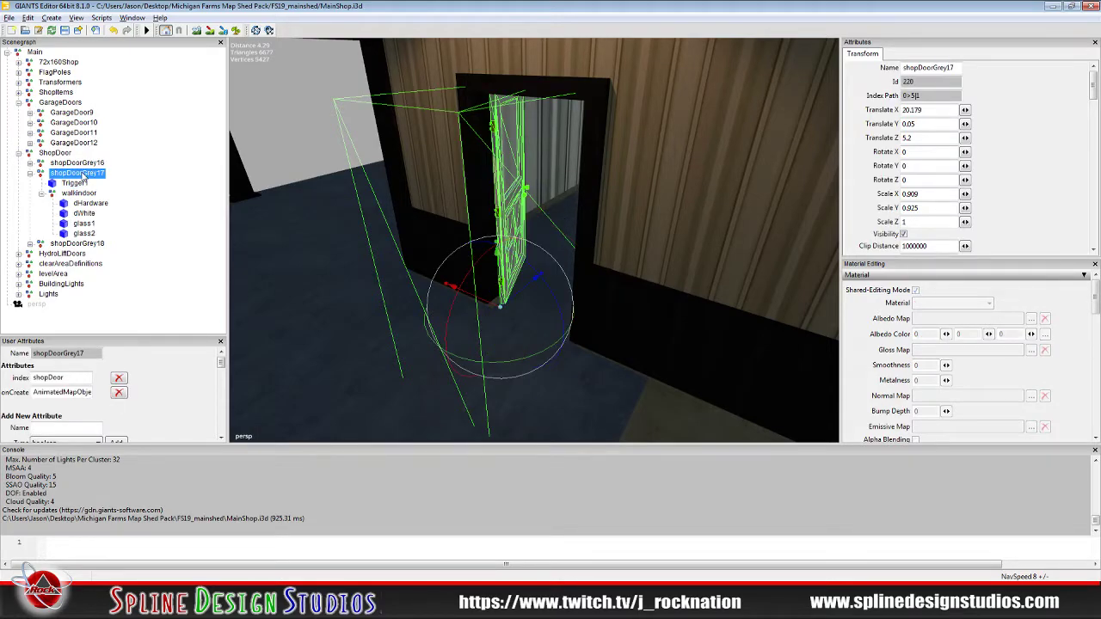
click(84, 184)
click(85, 193)
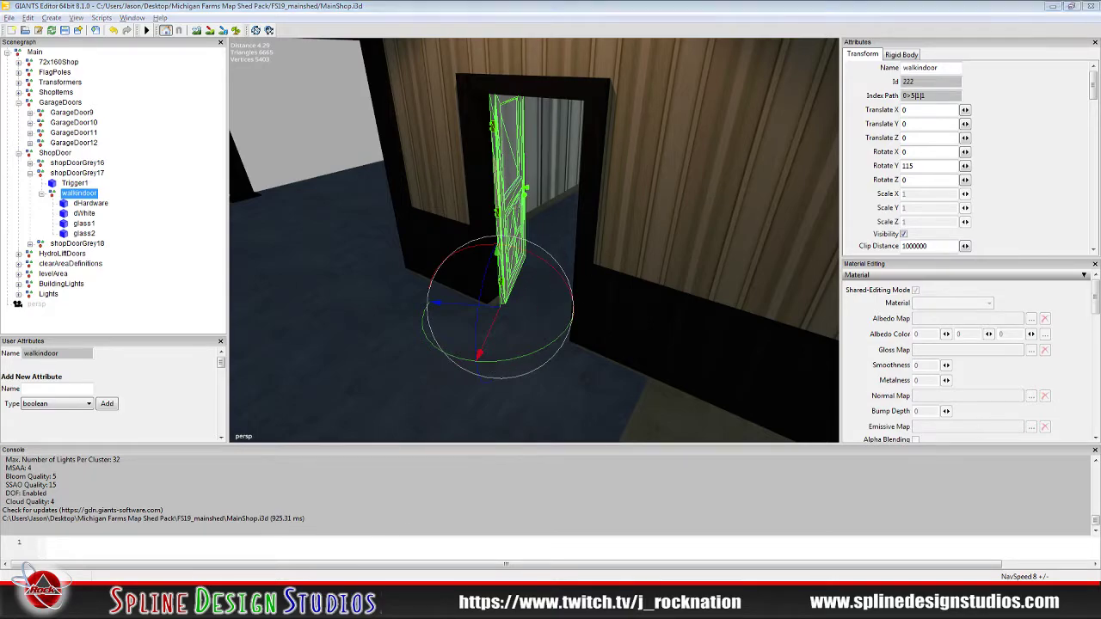
key(alt+Tab)
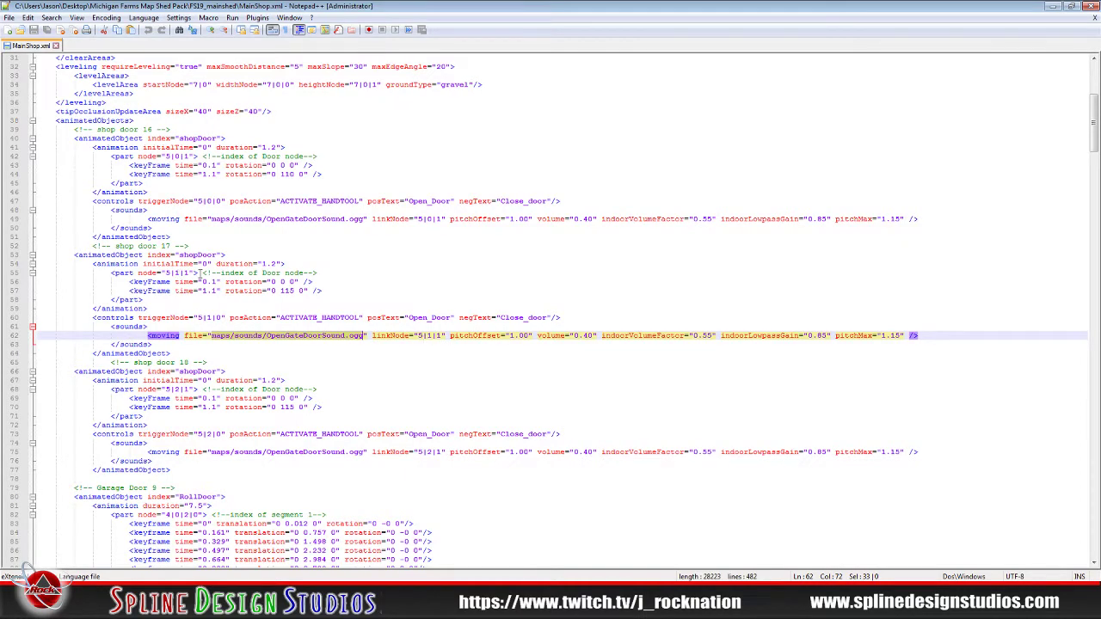
key(alt+Tab)
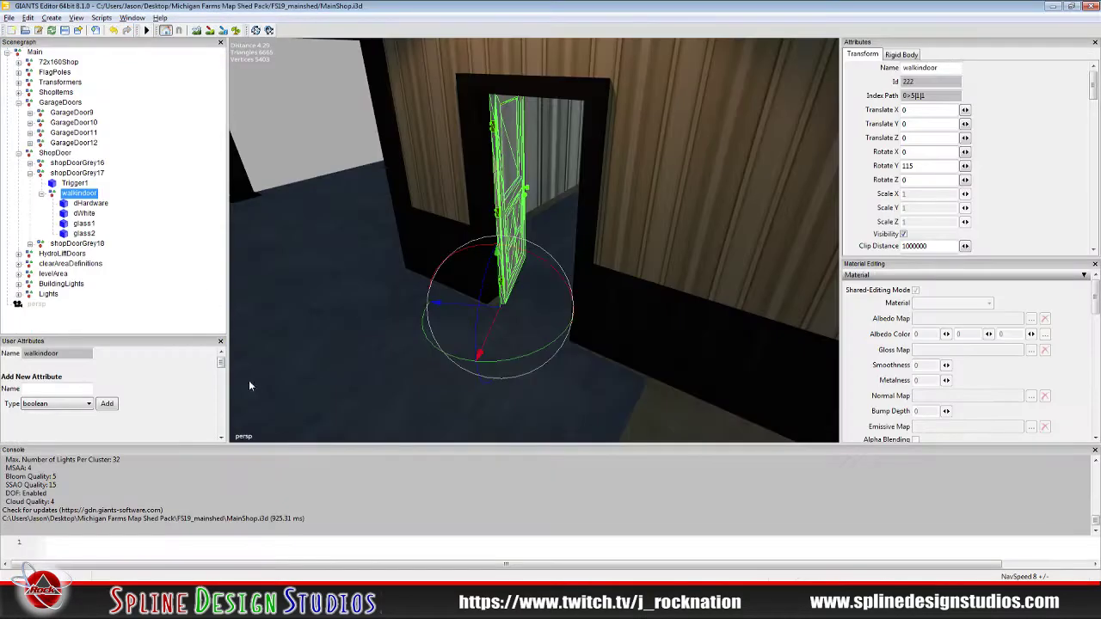
click(86, 174)
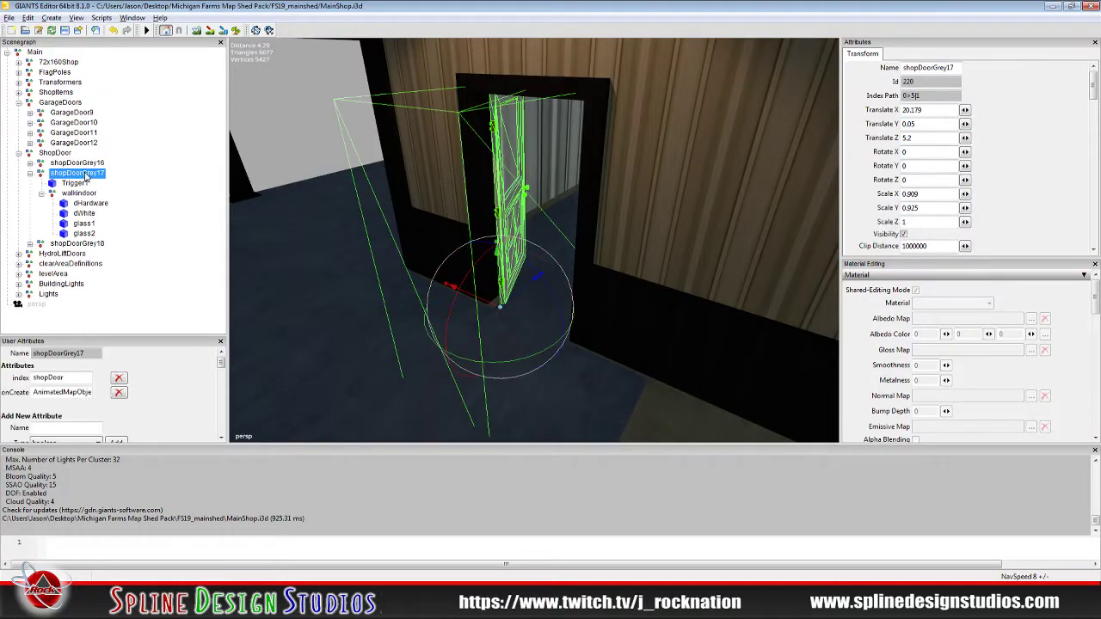